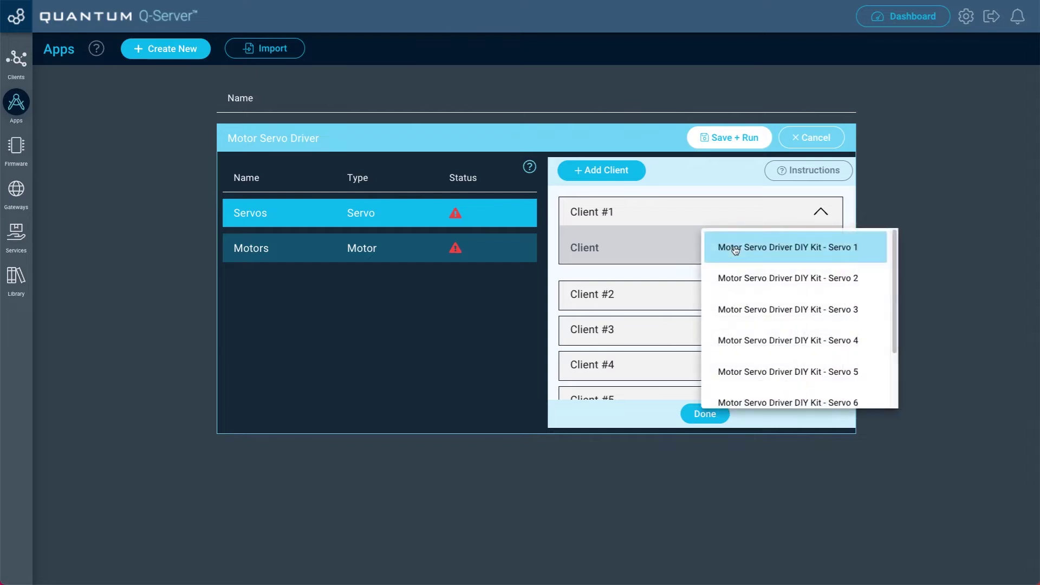
Map Client #1 of the Servos object to Motor Servo Driver DIY Kit - Servo 1 and Client #2 to Servo 2.
left_click(813, 255)
left_click(710, 321)
left_click(781, 297)
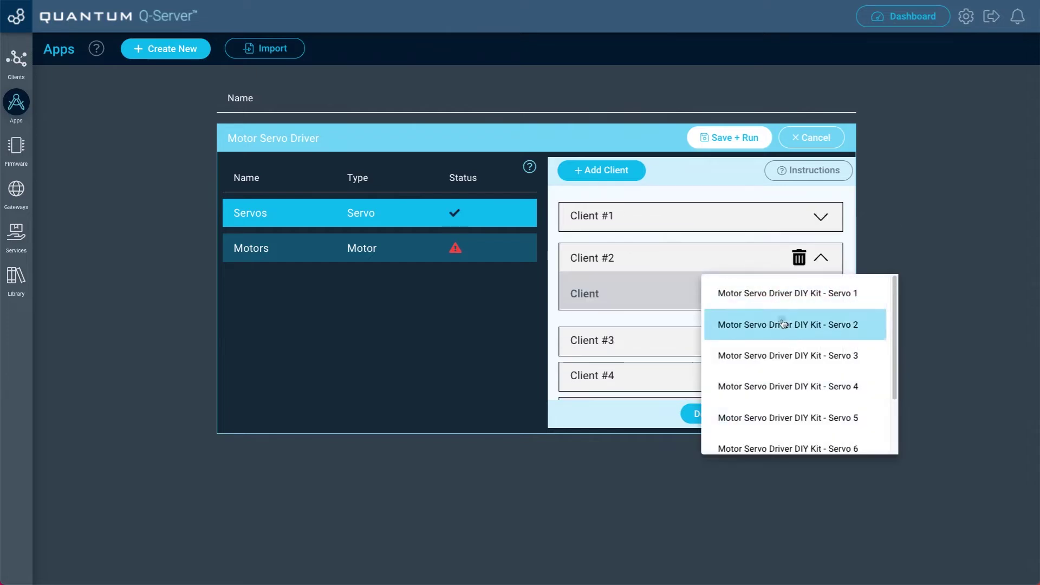
left_click(773, 322)
left_click(720, 347)
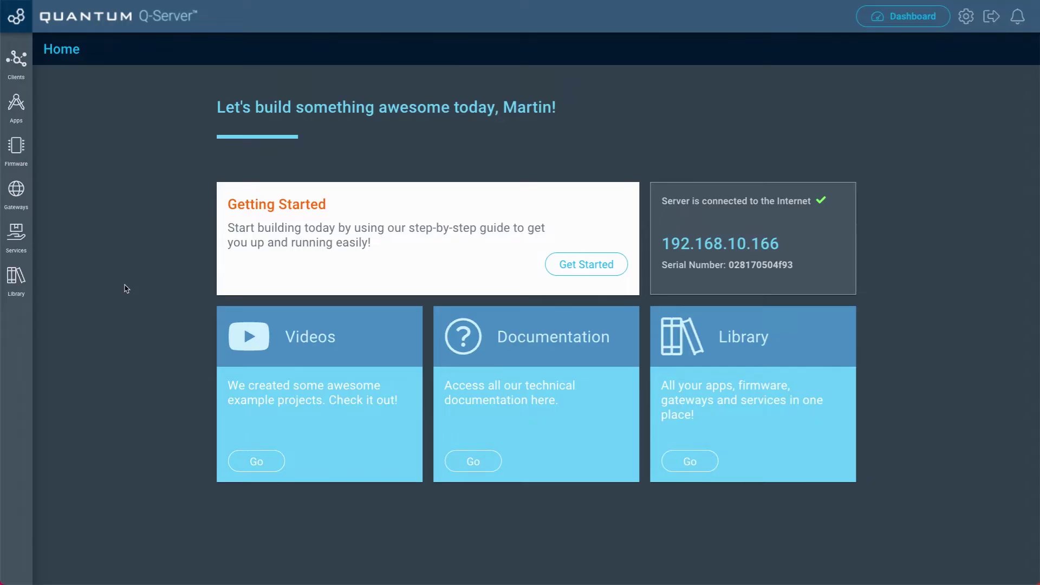
Check the paired clients and examine the hardware defined in the Motor Servo Driver firmware.
left_click(20, 58)
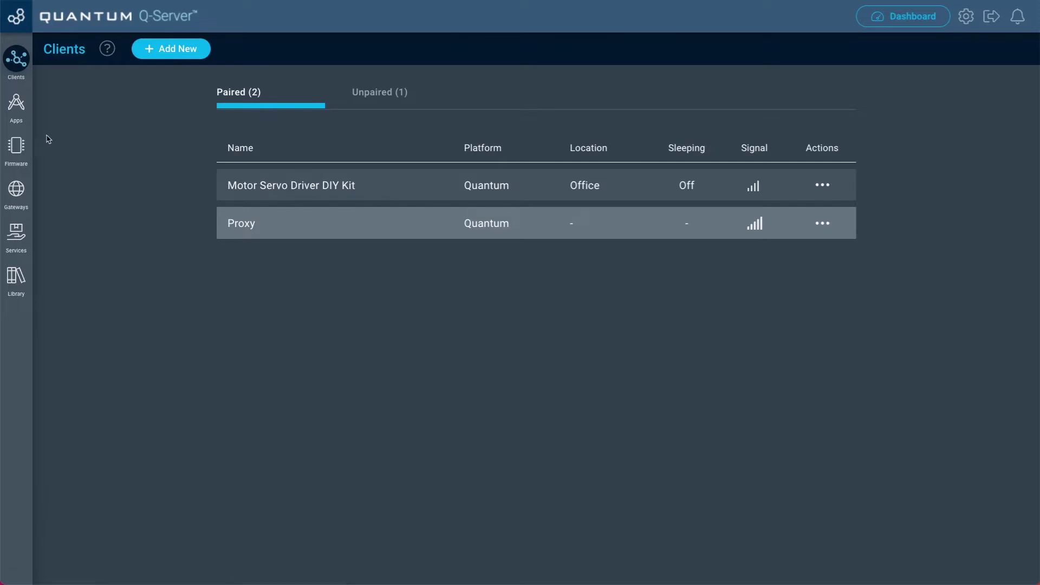
left_click(22, 146)
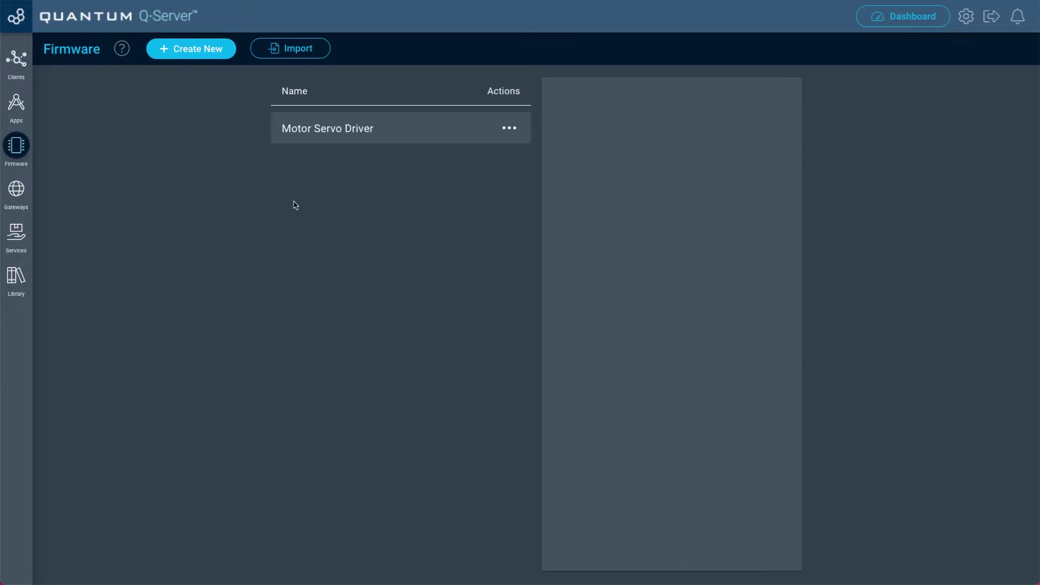
left_click(409, 141)
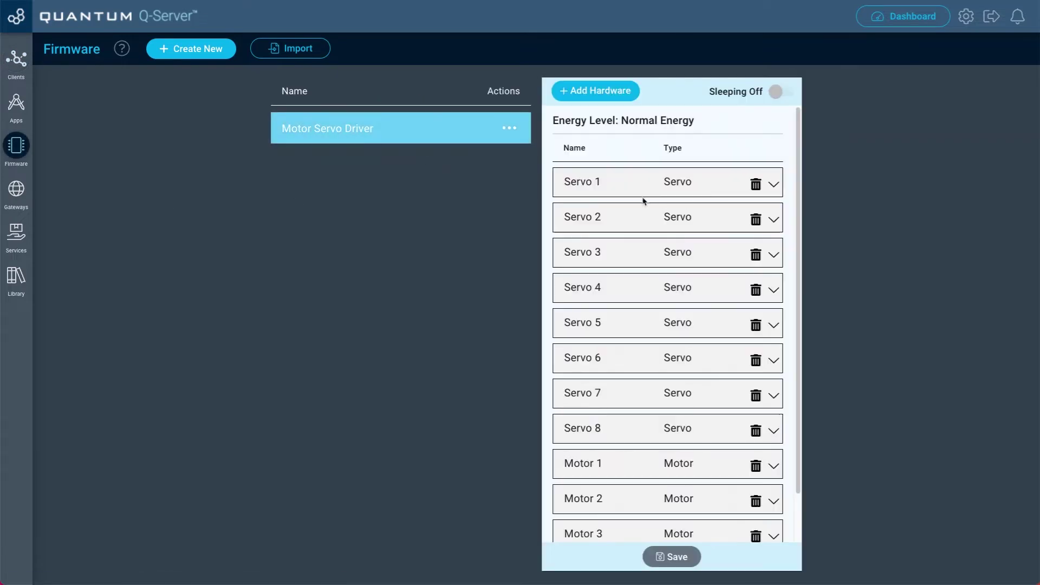
scroll(623, 195, "down", 1)
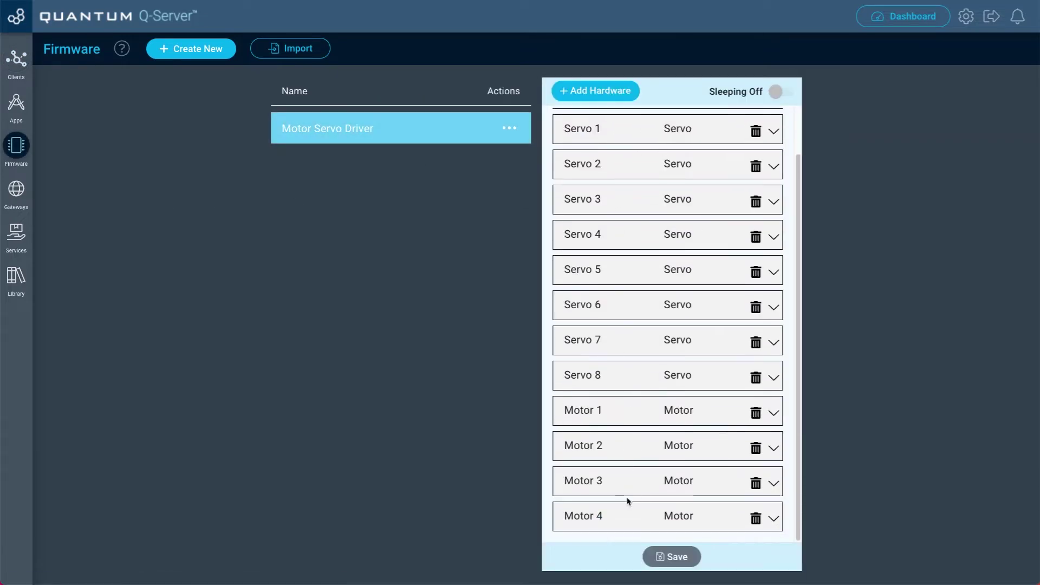
scroll(584, 388, "up", 1)
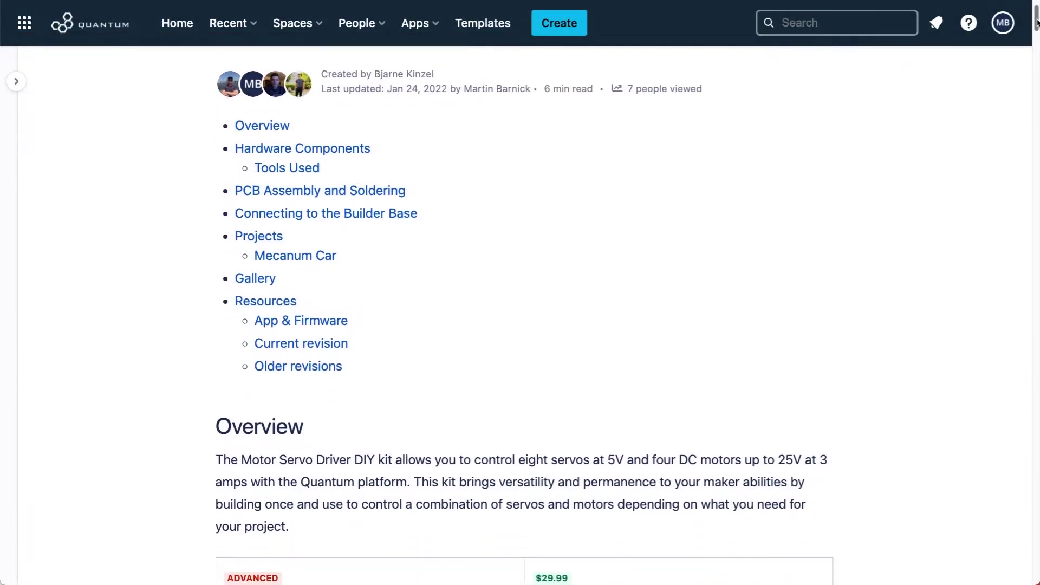
Switch to the kit's online documentation and read the Motor Servo Driver DIY kit overview.
scroll(1036, 28, "down", 3)
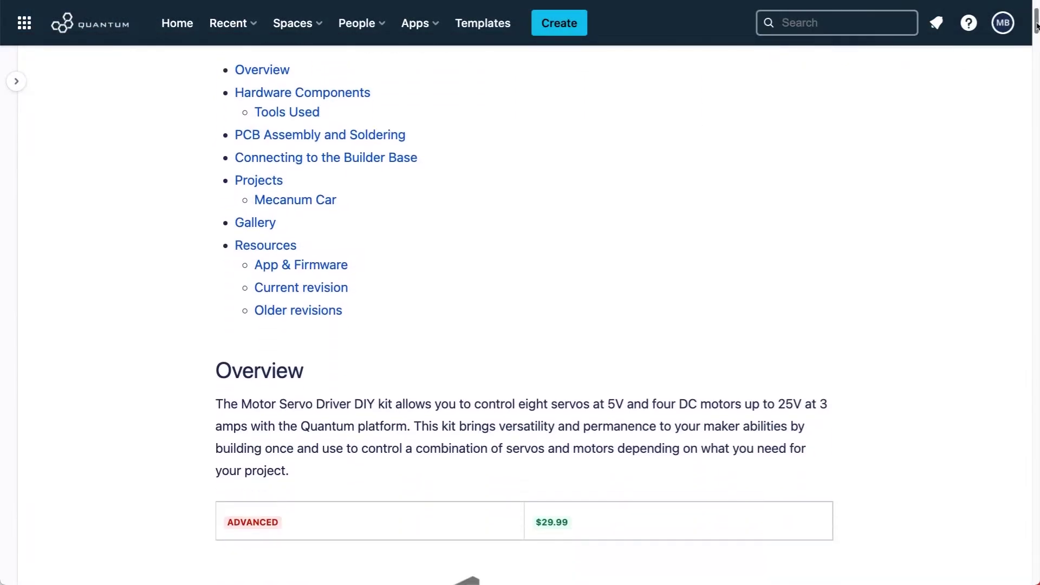
left_click_drag(1036, 29, 1036, 43)
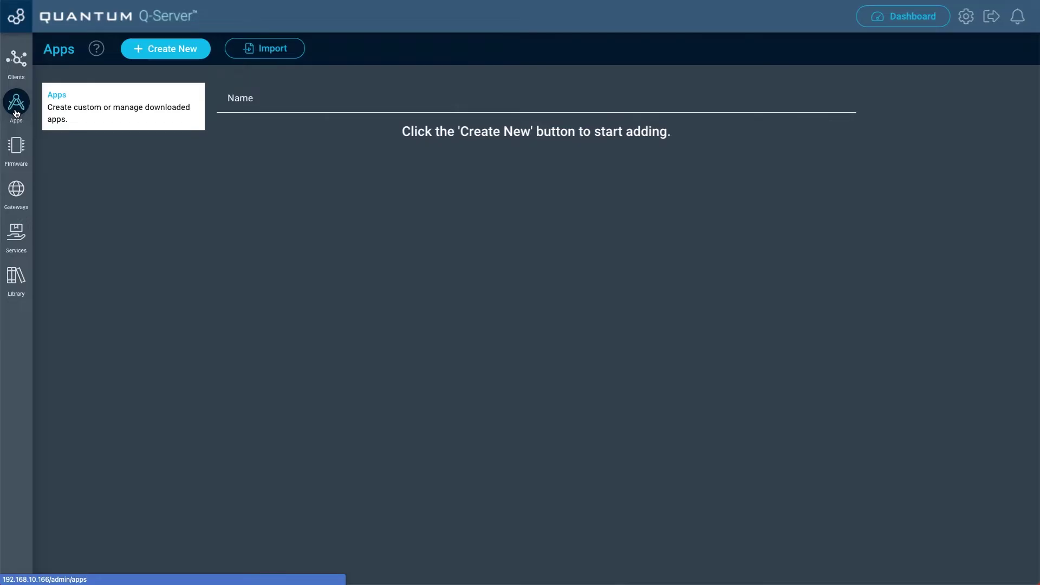
Download the Motor Servo Driver app from the Library.
left_click(17, 291)
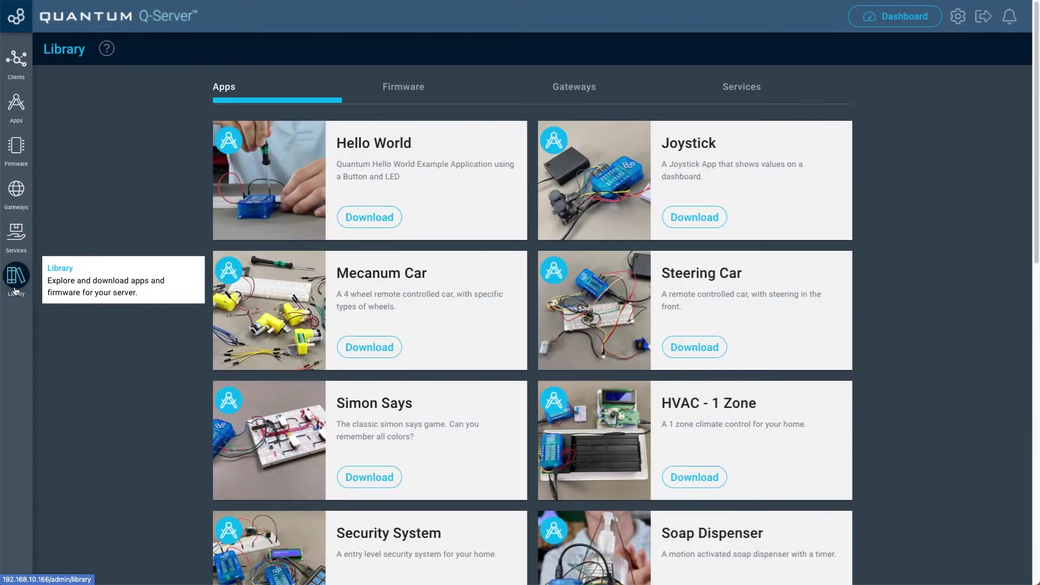
scroll(144, 190, "down", 6)
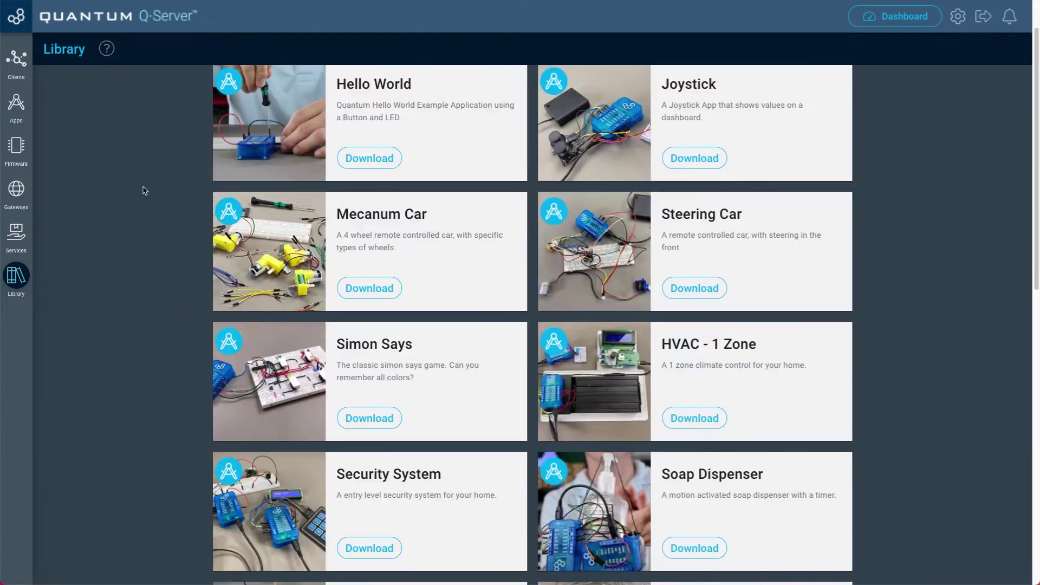
scroll(325, 392, "down", 2)
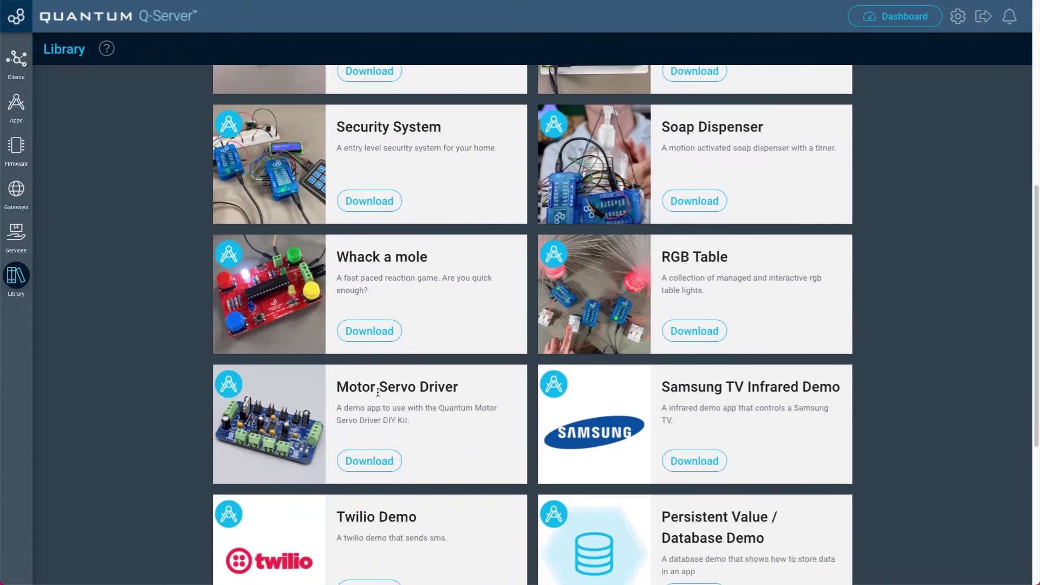
left_click(373, 461)
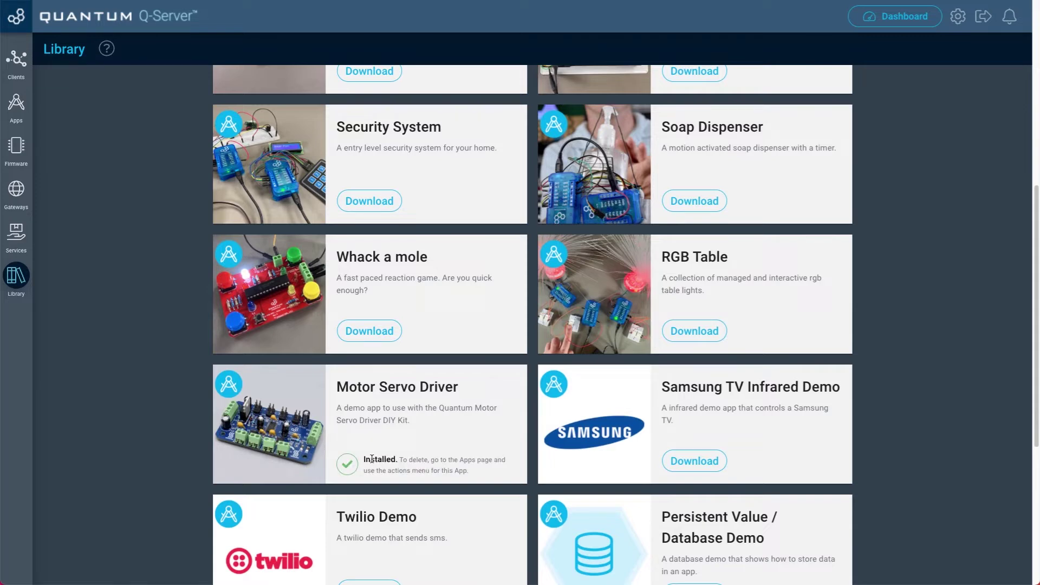
Open the installed Motor Servo Driver app in the App Builder for editing.
left_click(23, 106)
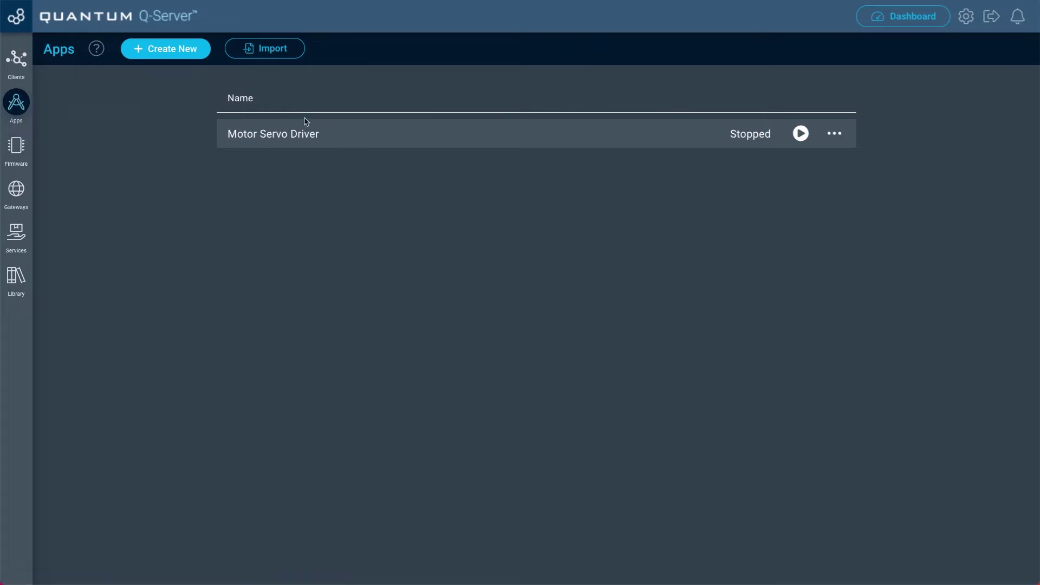
left_click(834, 133)
left_click(809, 238)
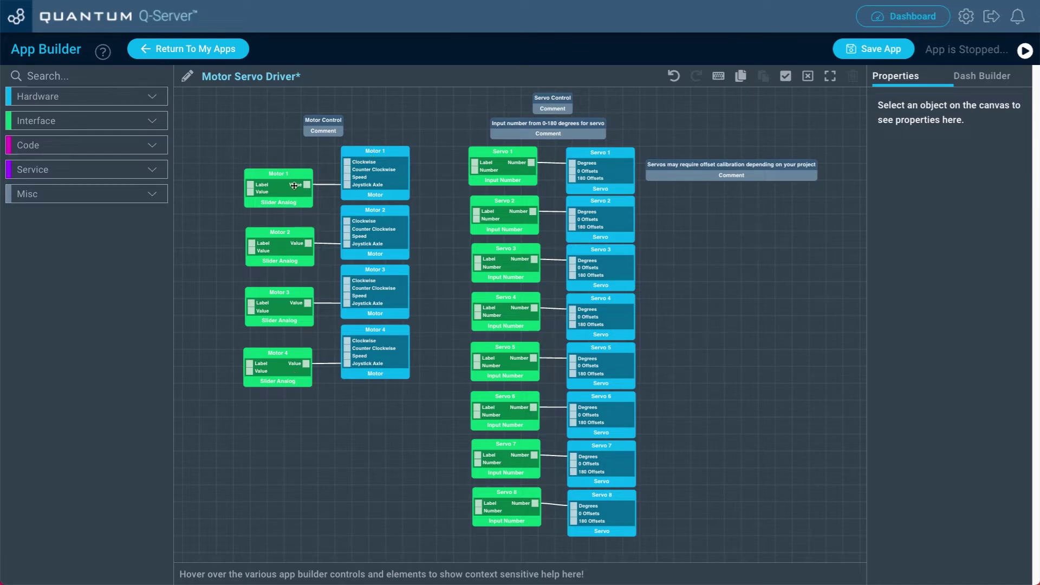
Connect the Motor 1 slider's Value output to Counter Clockwise on Motor 2 and to Clockwise on Motors 3 and 4.
left_click_drag(435, 201, 446, 204)
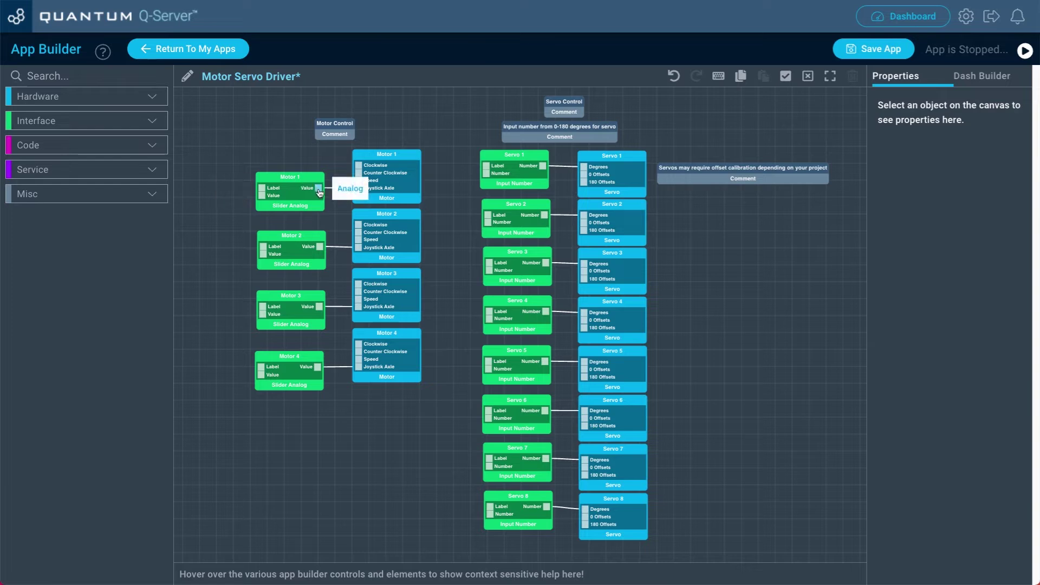
left_click_drag(318, 191, 358, 233)
left_click_drag(319, 191, 358, 284)
left_click_drag(319, 188, 358, 344)
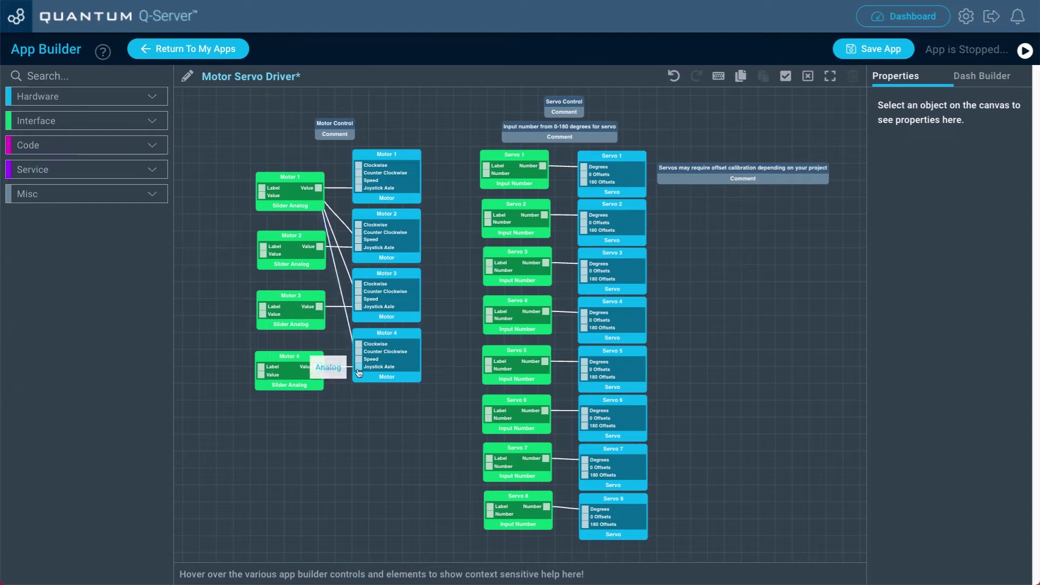
Delete the three extra connections running from the Motor 1 slider to Motors 2, 3 and 4.
left_click(339, 221)
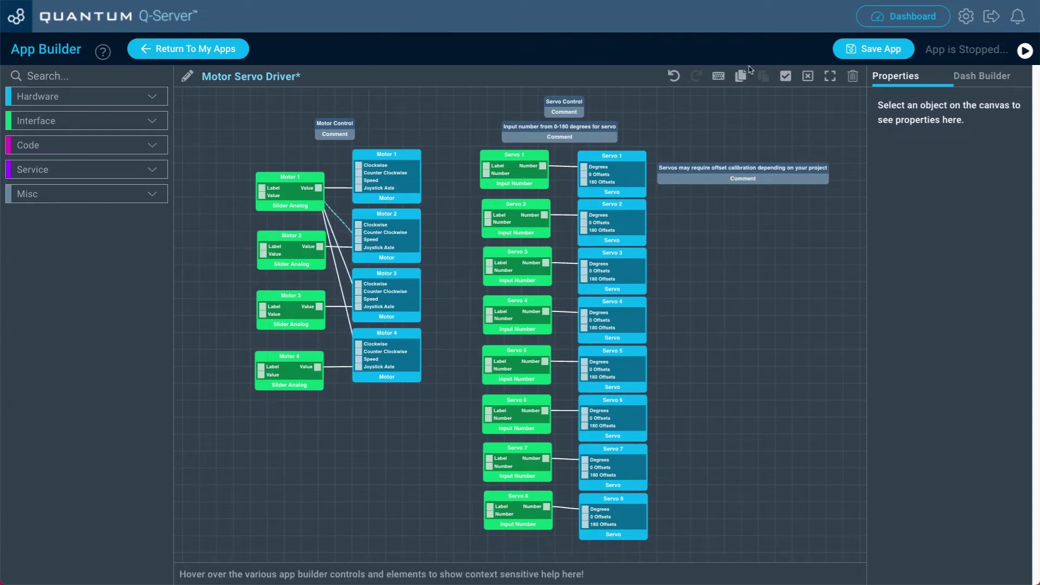
left_click(851, 76)
left_click(333, 234)
left_click(852, 76)
left_click(331, 218)
left_click(852, 76)
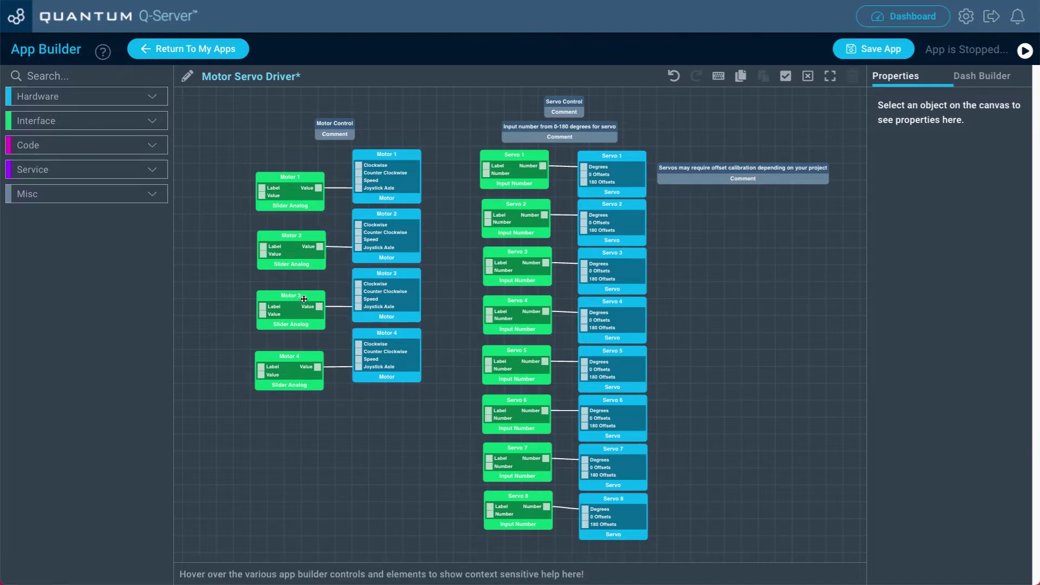
Delete the Motor 2–4 and Servo 2–8 hardware blocks together with their sliders and number inputs.
left_click_drag(237, 214, 452, 431)
key("Delete")
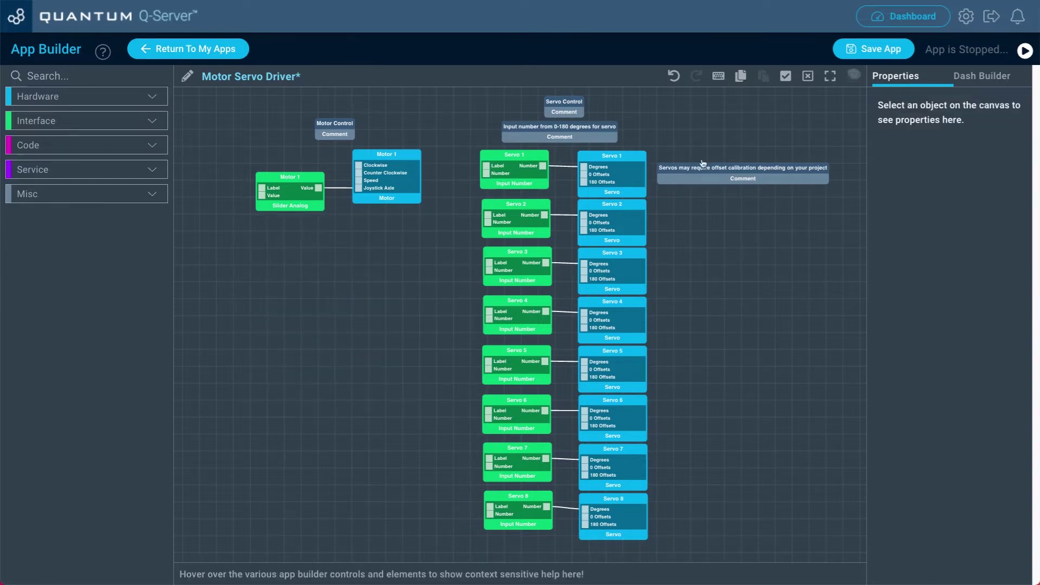
left_click_drag(468, 209, 673, 534)
left_click(520, 208)
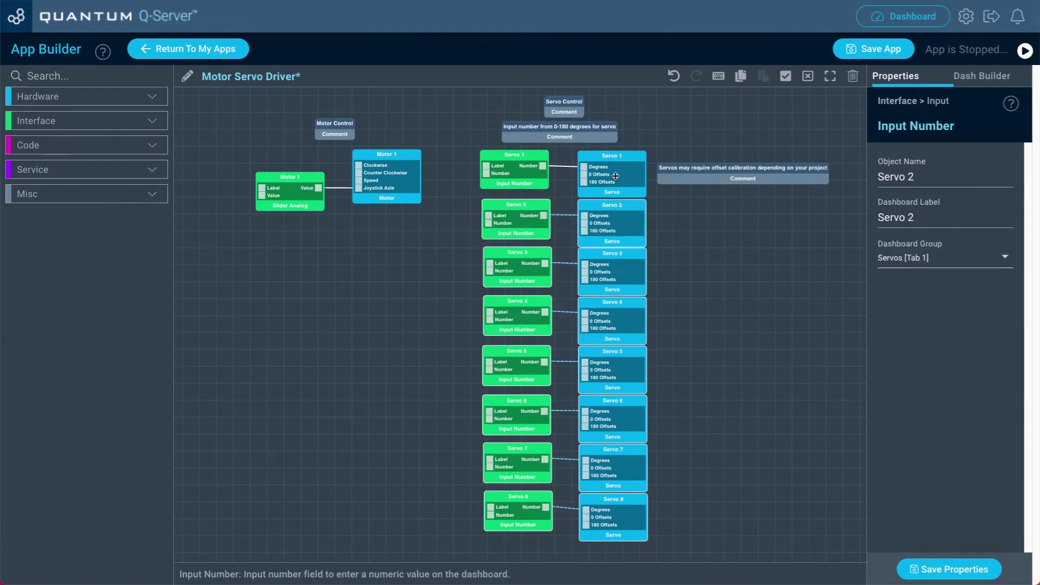
left_click(852, 76)
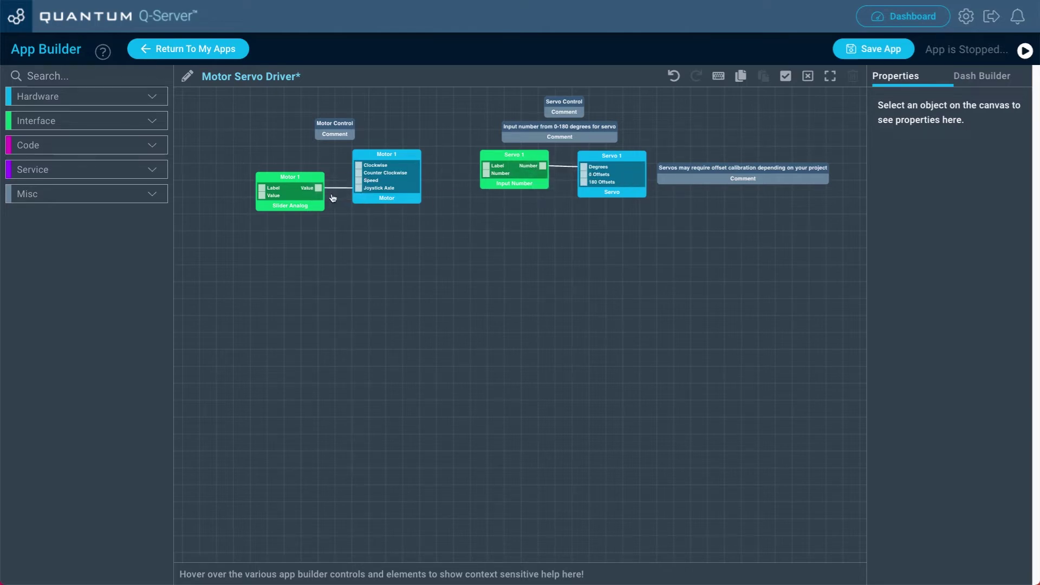
Enable Multi-Mapping on the Motor 1 hardware block, rename it Motors and save its properties.
left_click(365, 200)
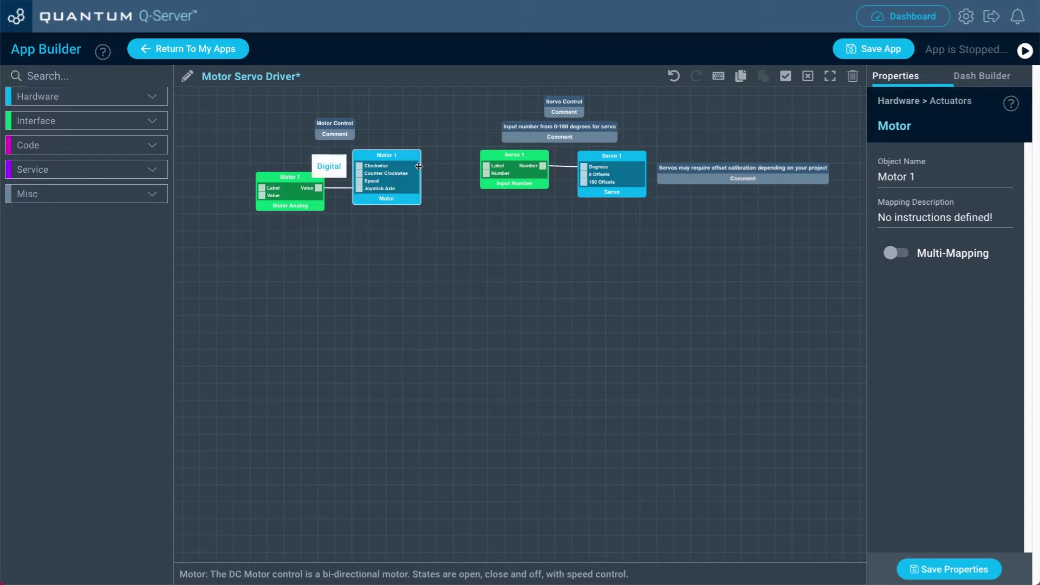
left_click(898, 254)
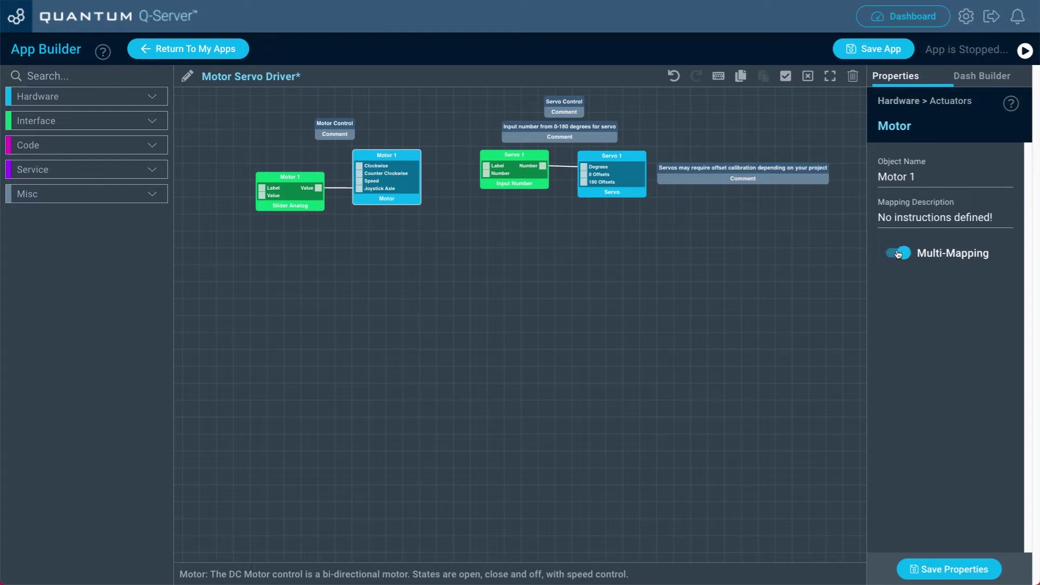
left_click(919, 177)
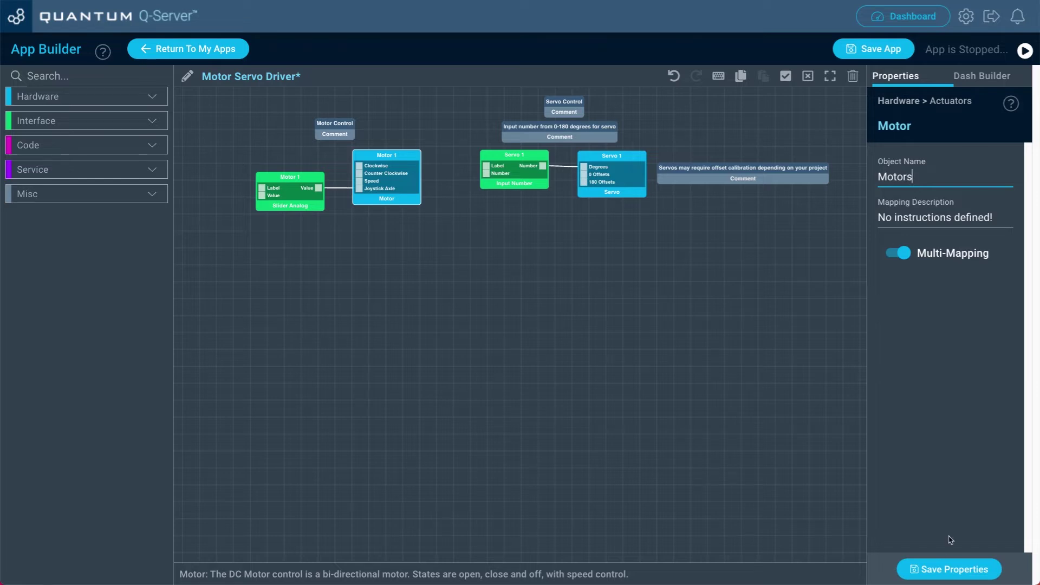
left_click(945, 574)
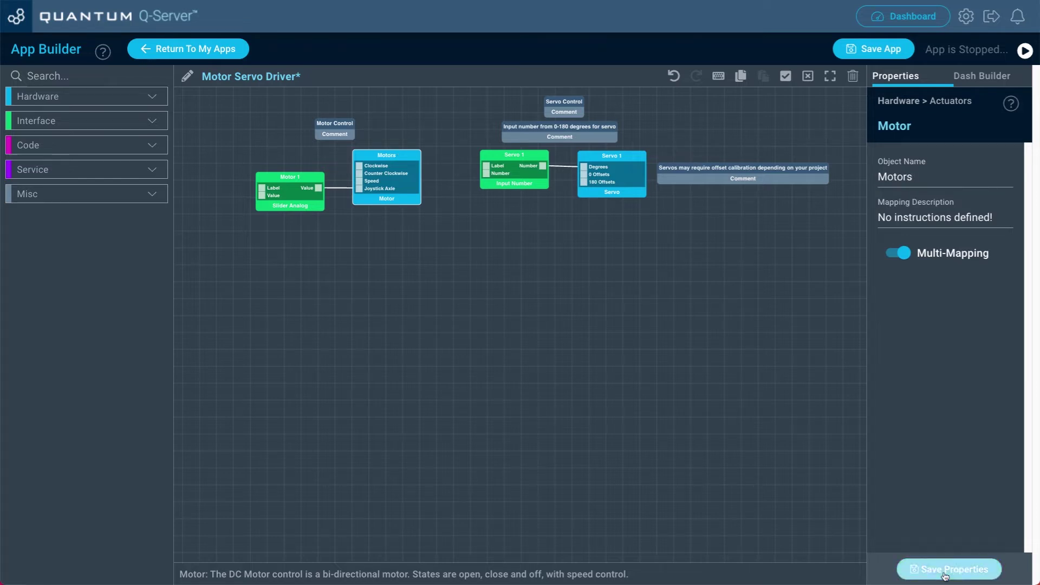
Set both the object name and dashboard label of the Motor 1 Slider Analog to Motors and save its properties.
scroll(559, 368, "up", 3)
left_click_drag(514, 308, 549, 409)
scroll(553, 411, "up", 2)
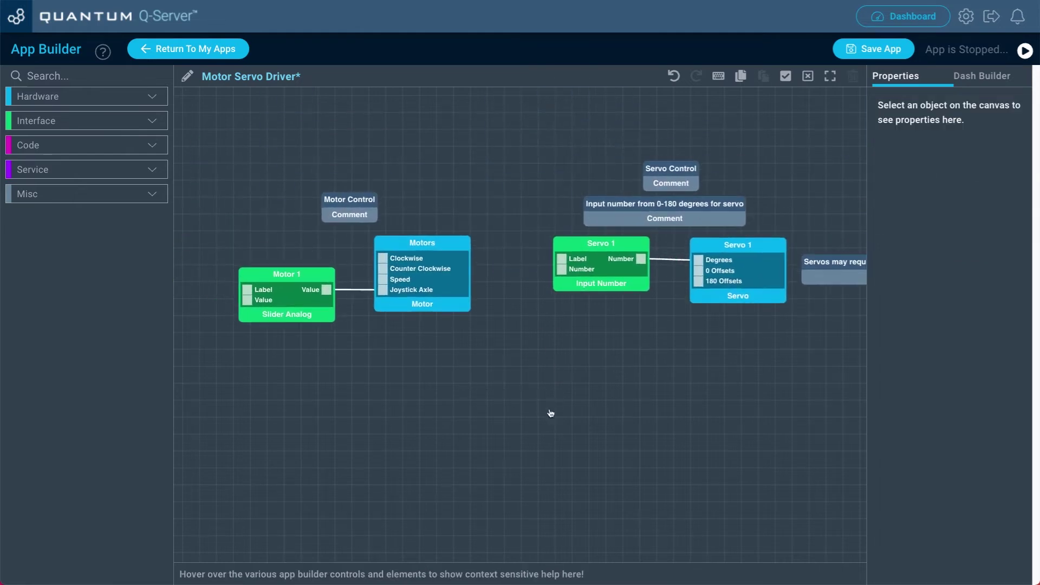
left_click(318, 276)
left_click(921, 177)
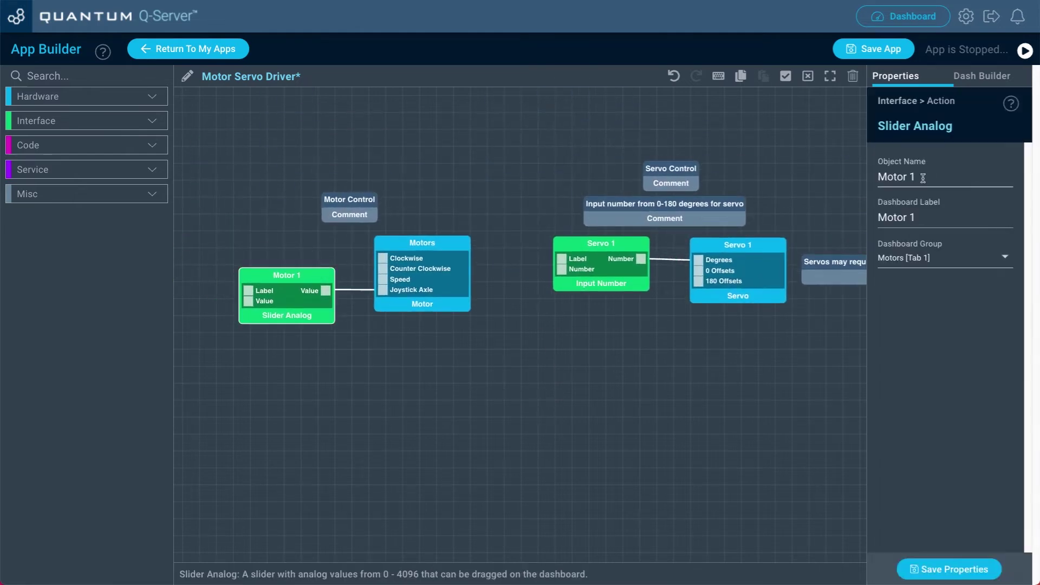
key("BackSpace")
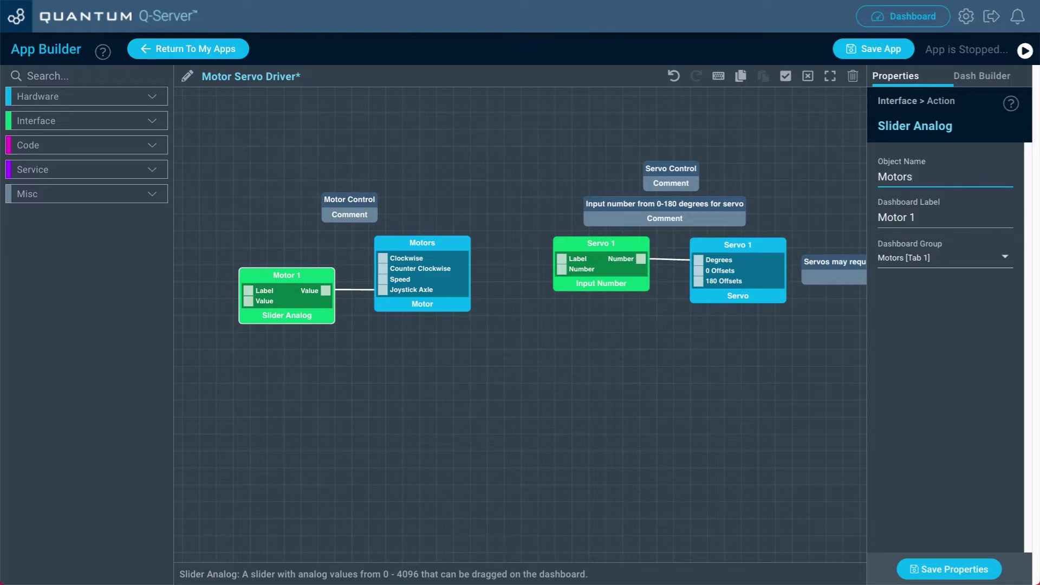
left_click(921, 218)
key("BackSpace")
key("BackSpace")
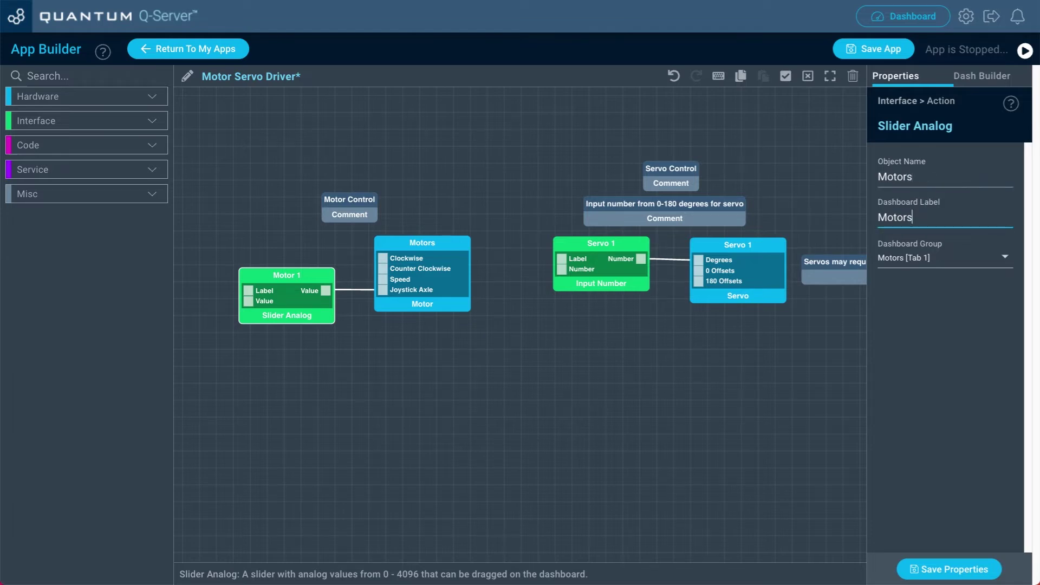
left_click(930, 568)
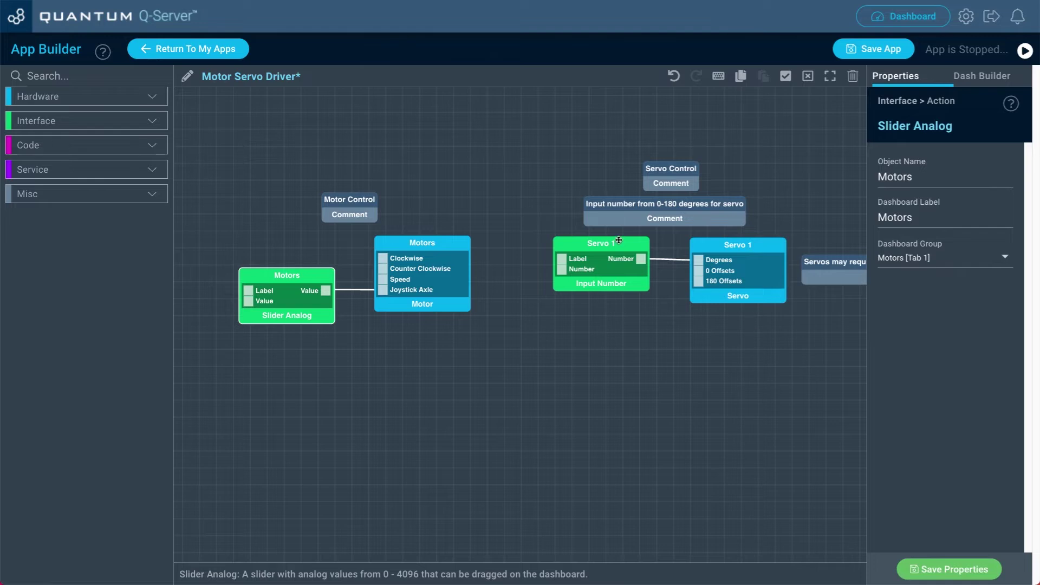
Rename the Servo 1 hardware block as Servos, enable Multi-Mapping on it and save its properties.
left_click(742, 247)
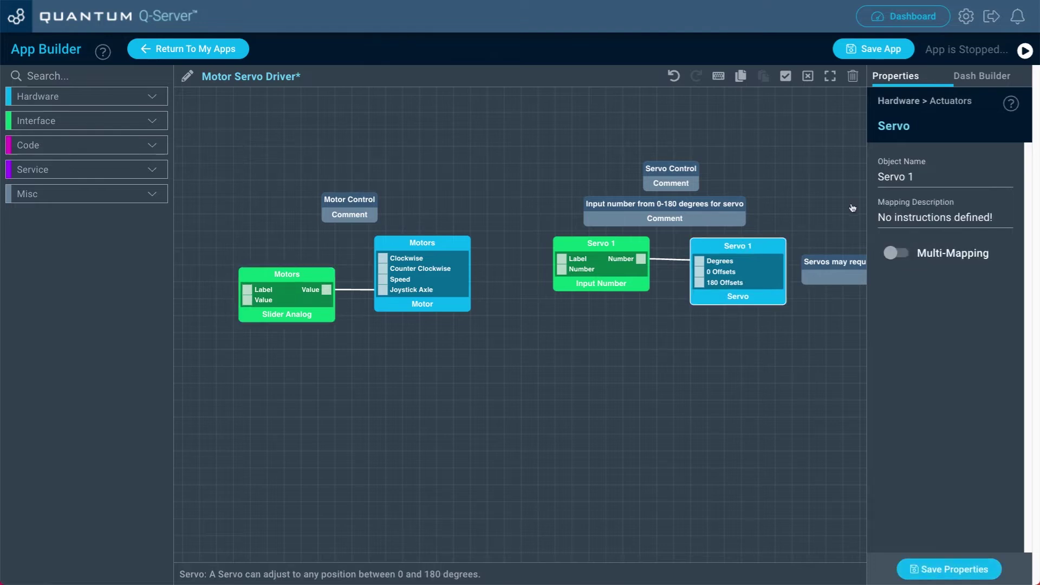
left_click(925, 175)
key("BackSpace")
key("BackSpace")
type("s")
left_click(898, 254)
left_click(964, 571)
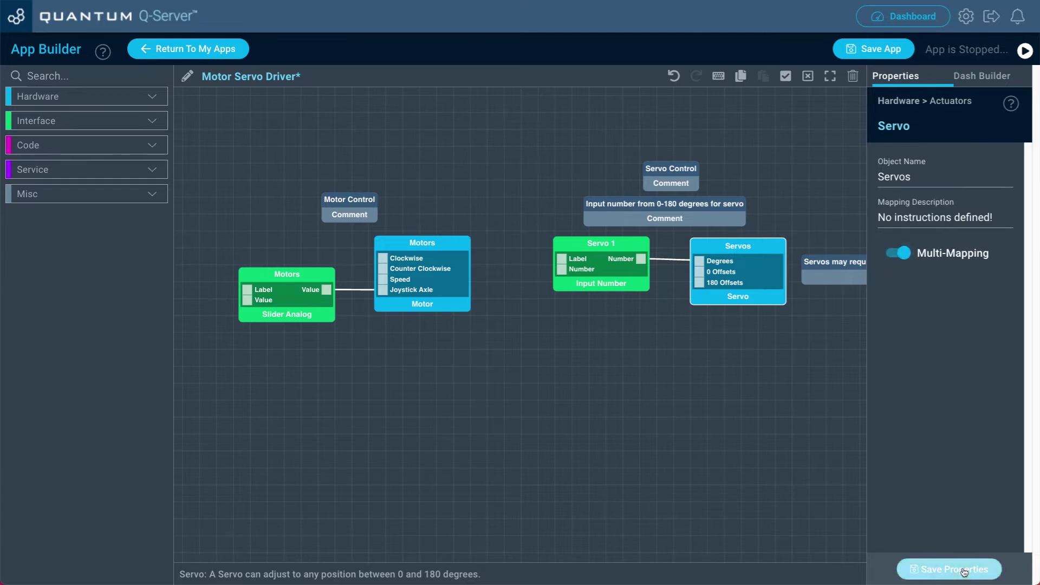
Set both the object name and dashboard label of the Servo 1 Input Number to Servos and save its properties.
left_click(635, 246)
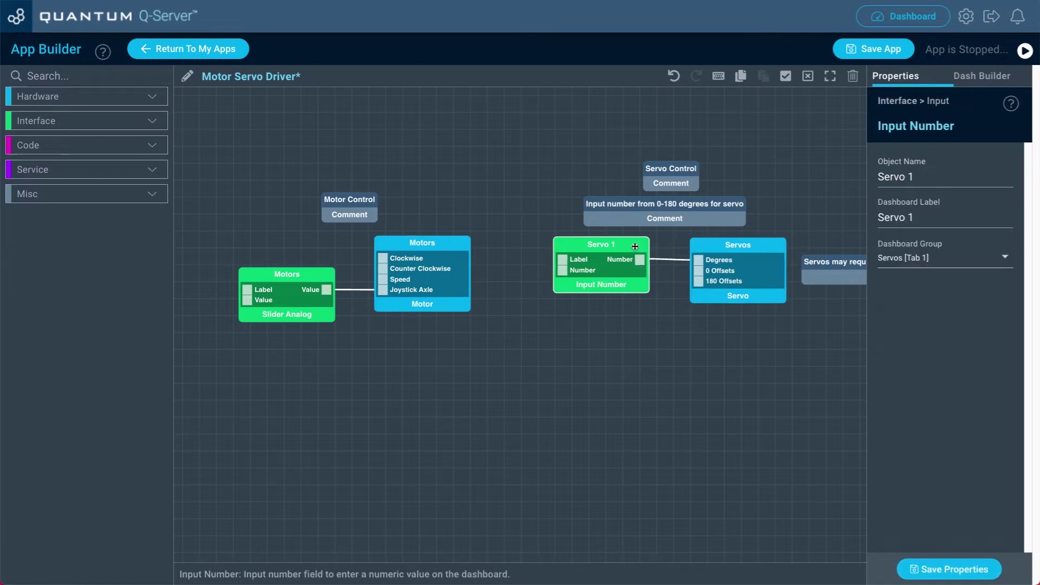
left_click(923, 177)
key("BackSpace")
key("BackSpace")
type("s")
left_click(919, 218)
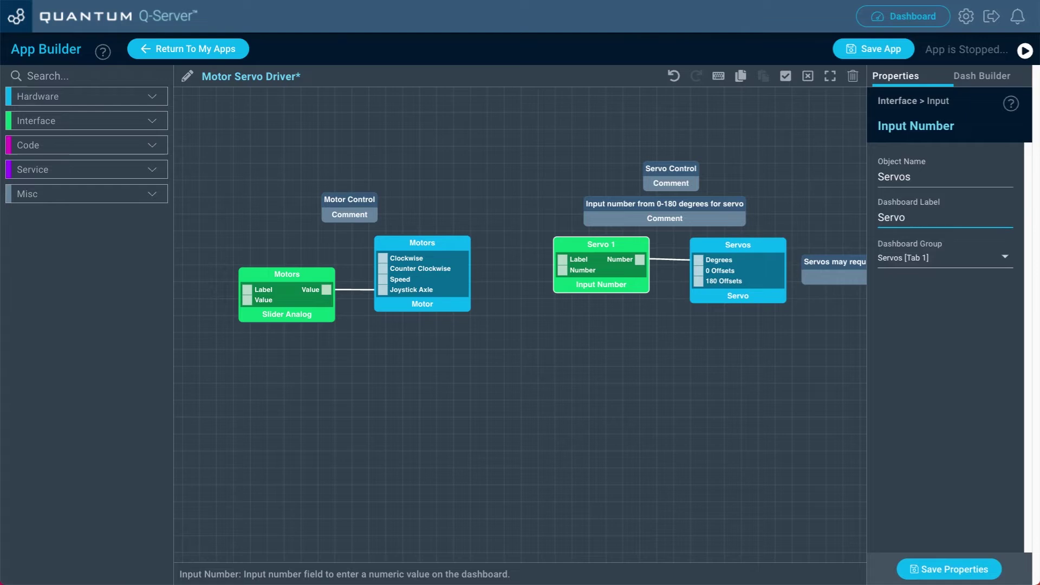
left_click(957, 571)
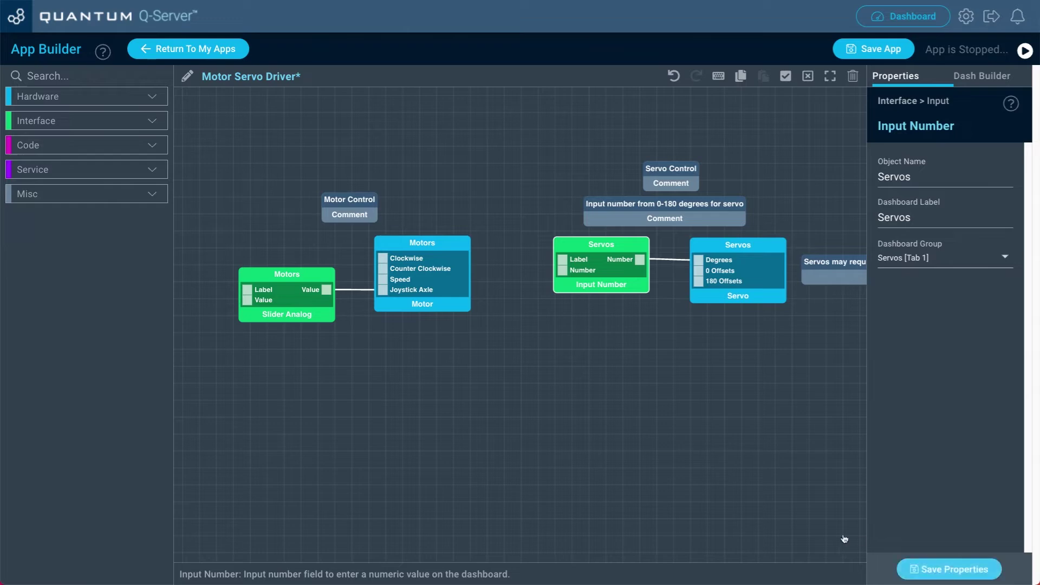
Save the edited app and open the hardware mapping of Motor Servo Driver by starting it from the apps list.
left_click(454, 303)
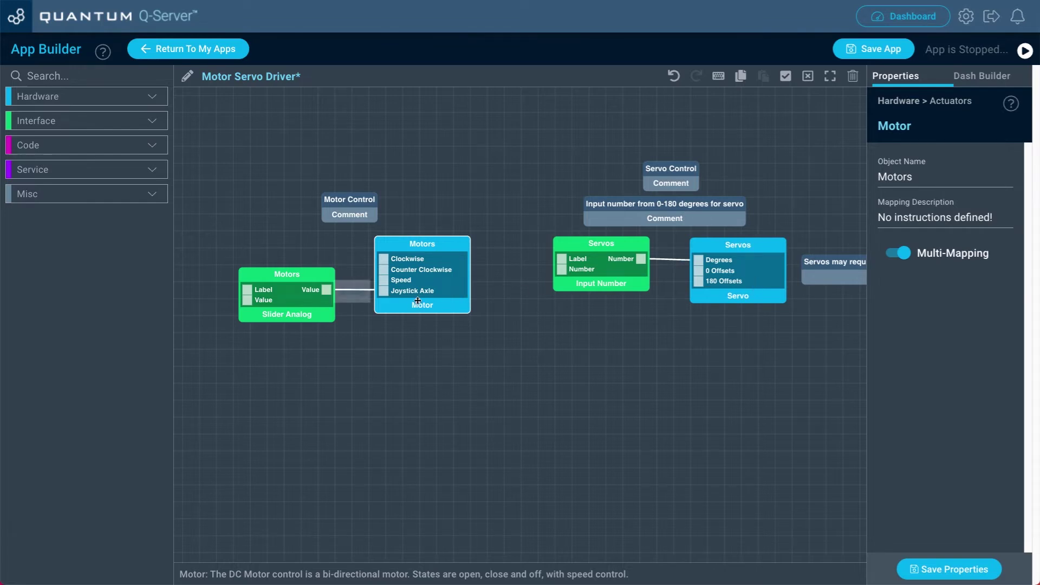
left_click(872, 54)
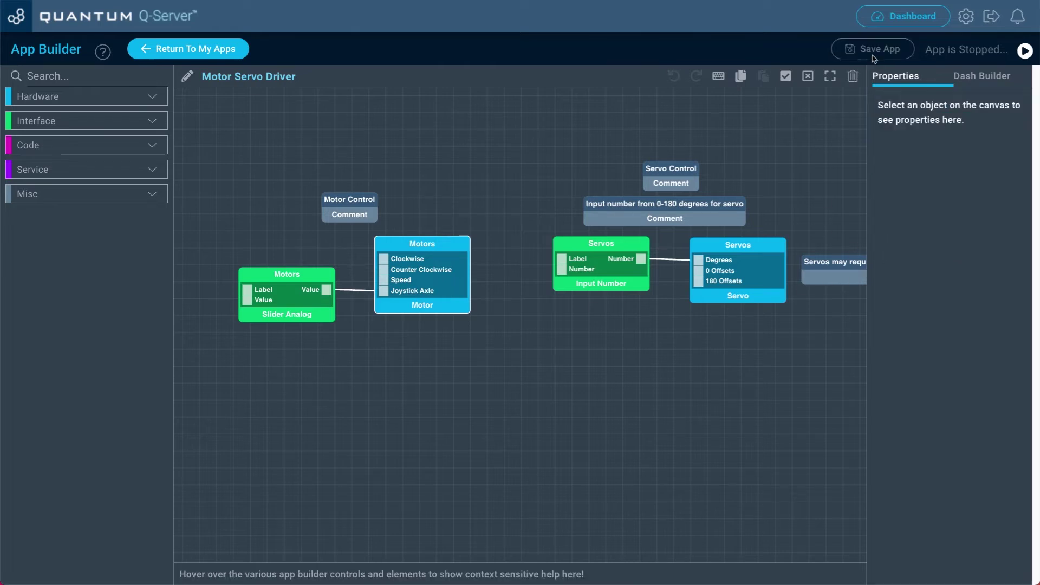
left_click(211, 50)
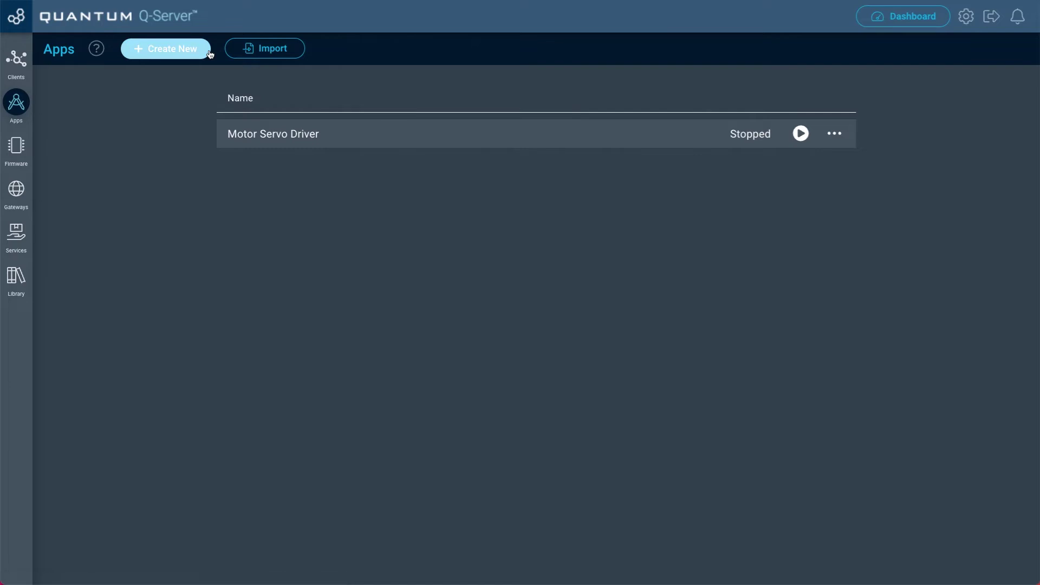
left_click(801, 134)
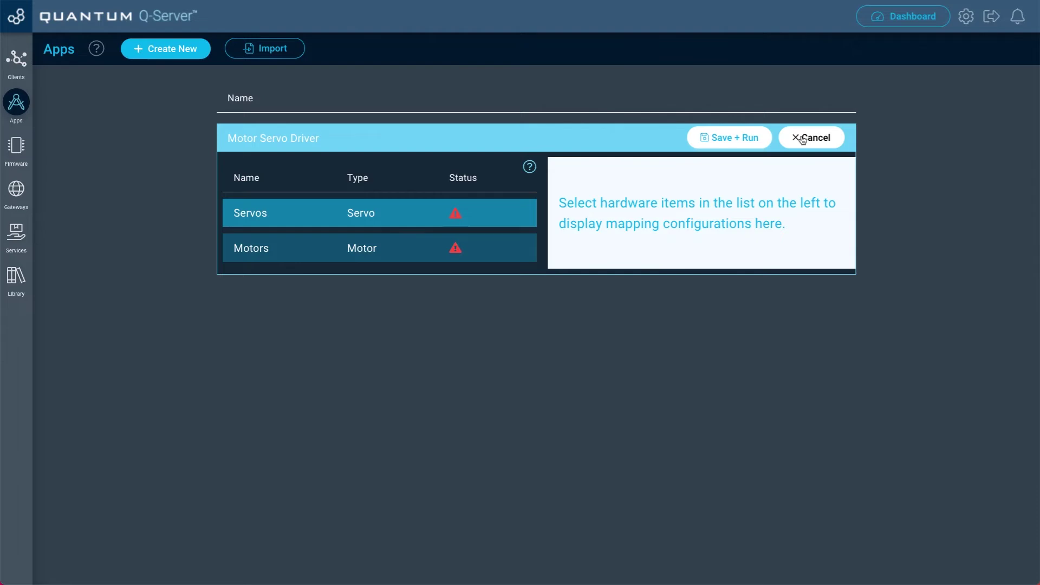
Add seven more clients to the Servos hardware mapping, up to Client #8.
left_click(415, 218)
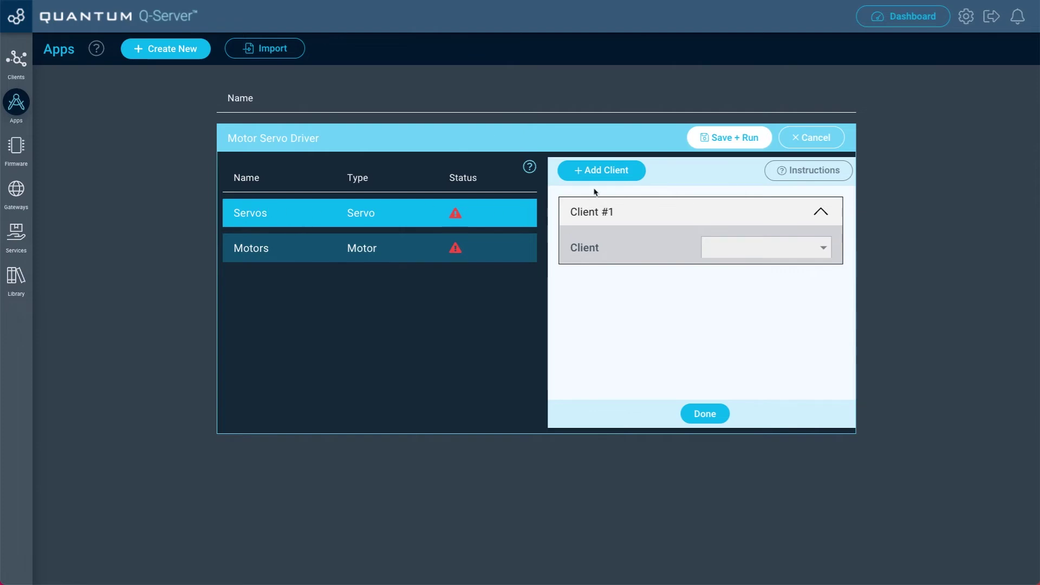
left_click(603, 173)
left_click(604, 173)
left_click(604, 174)
left_click(604, 173)
left_click(604, 174)
left_click(603, 174)
scroll(636, 285, "down", 2)
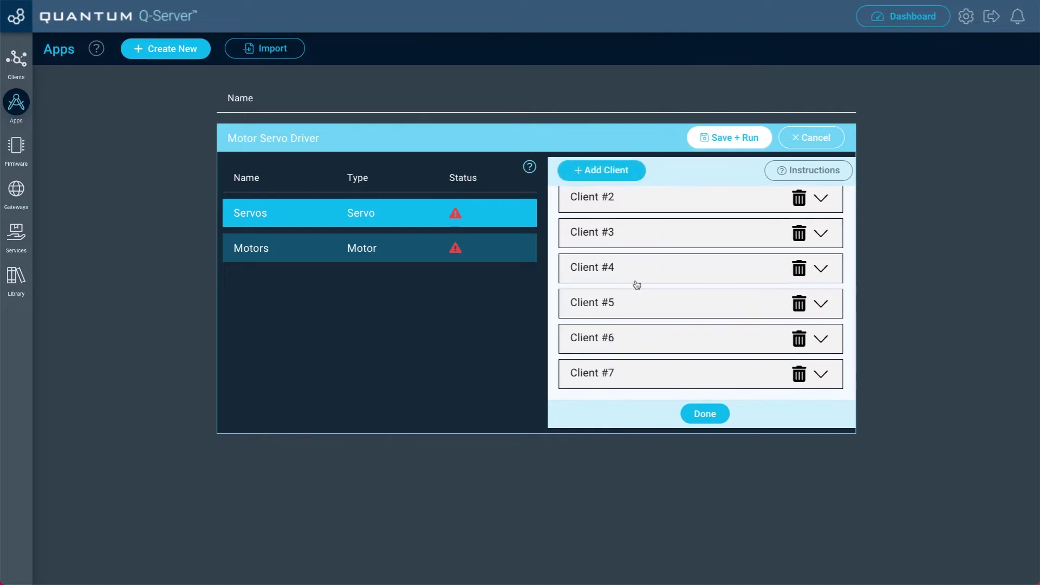
scroll(606, 270, "up", 3)
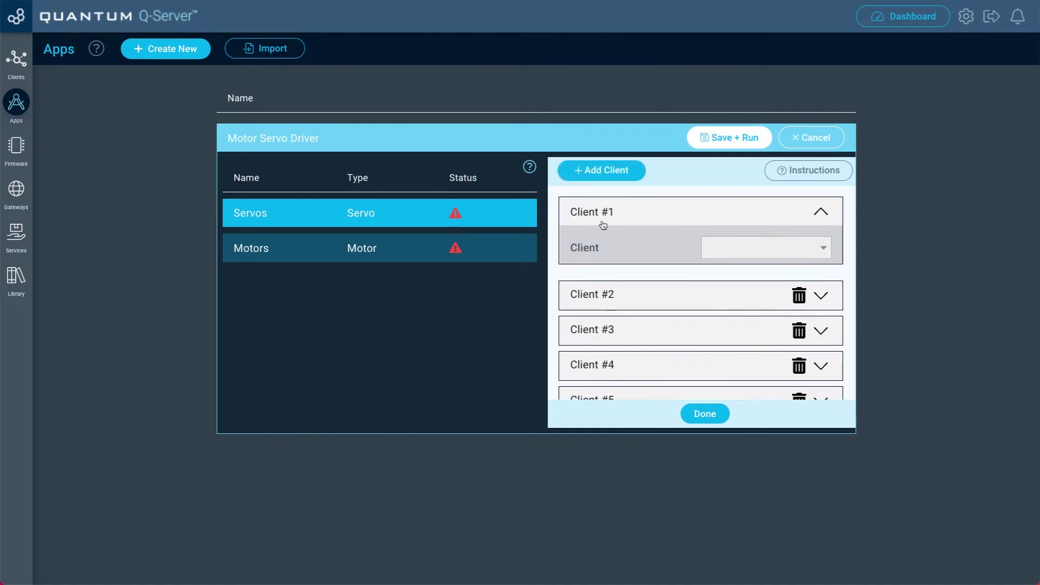
left_click(599, 170)
scroll(615, 346, "down", 3)
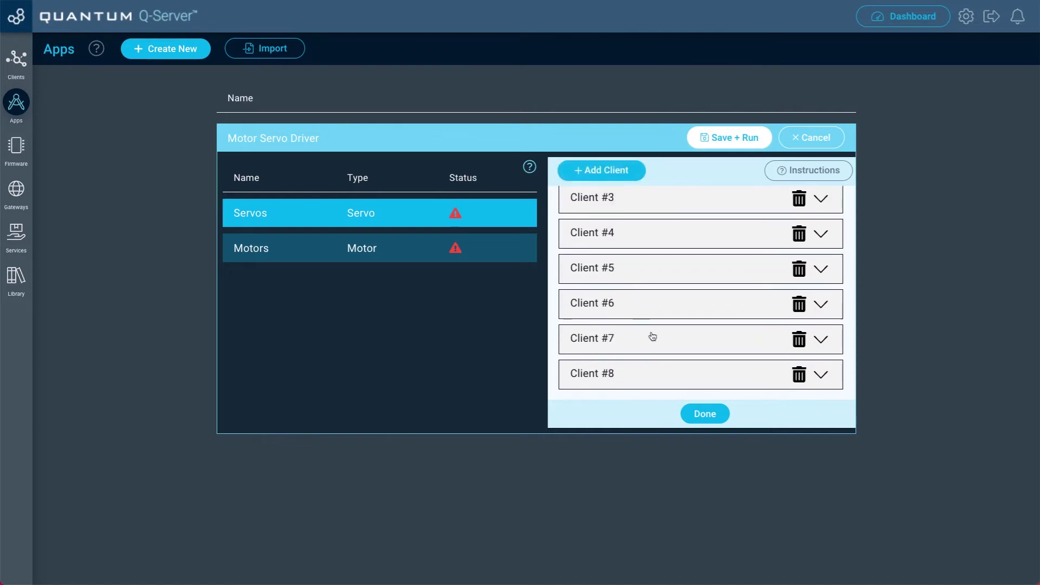
scroll(650, 336, "up", 3)
In the Servos mapping, assign Motor Servo Driver DIY Kit - Servo 1 to Client #1 and Servo 2 to Client #2.
left_click(734, 250)
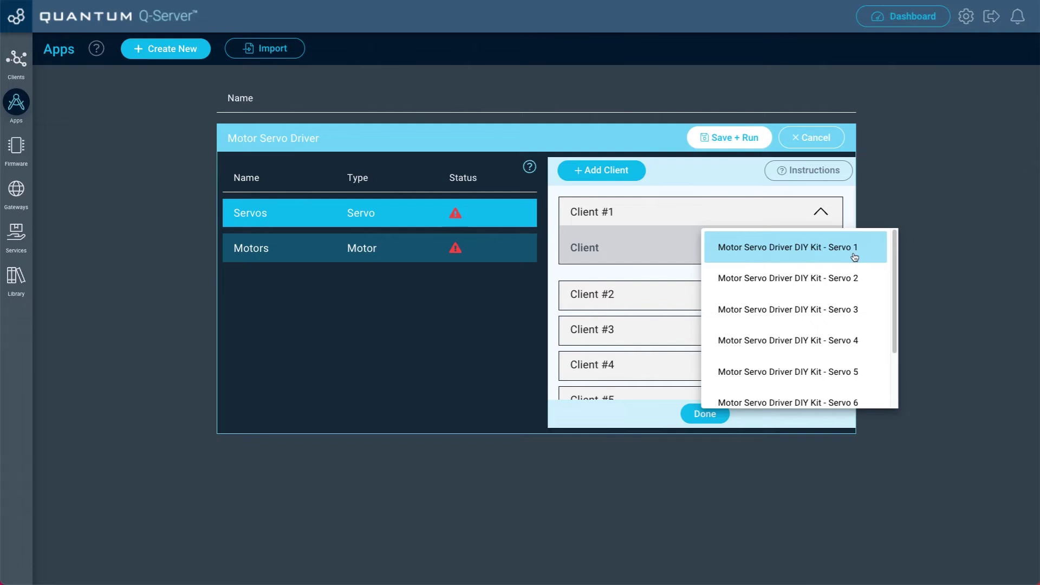
left_click(811, 256)
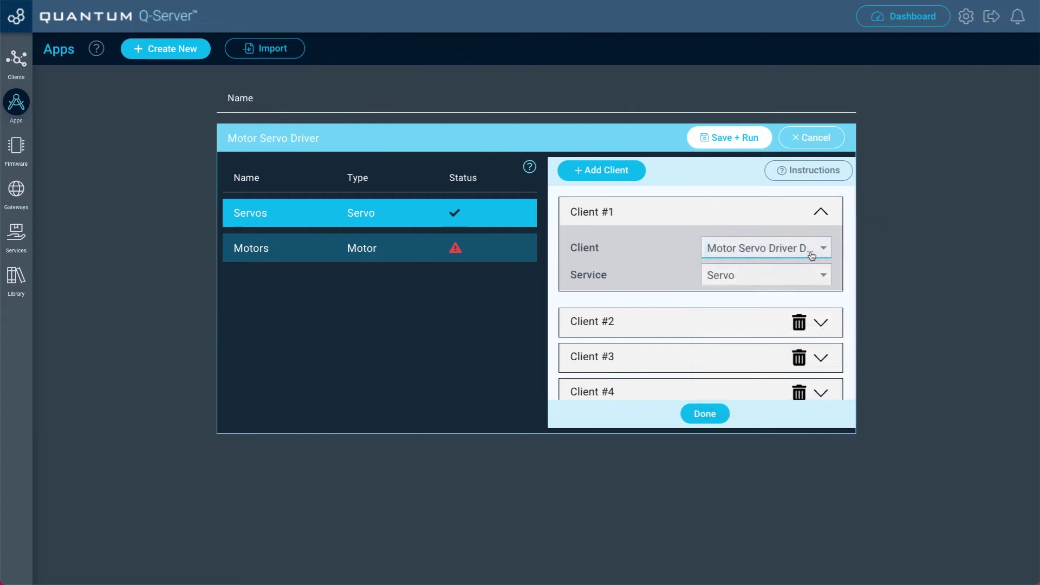
left_click(710, 322)
left_click(780, 294)
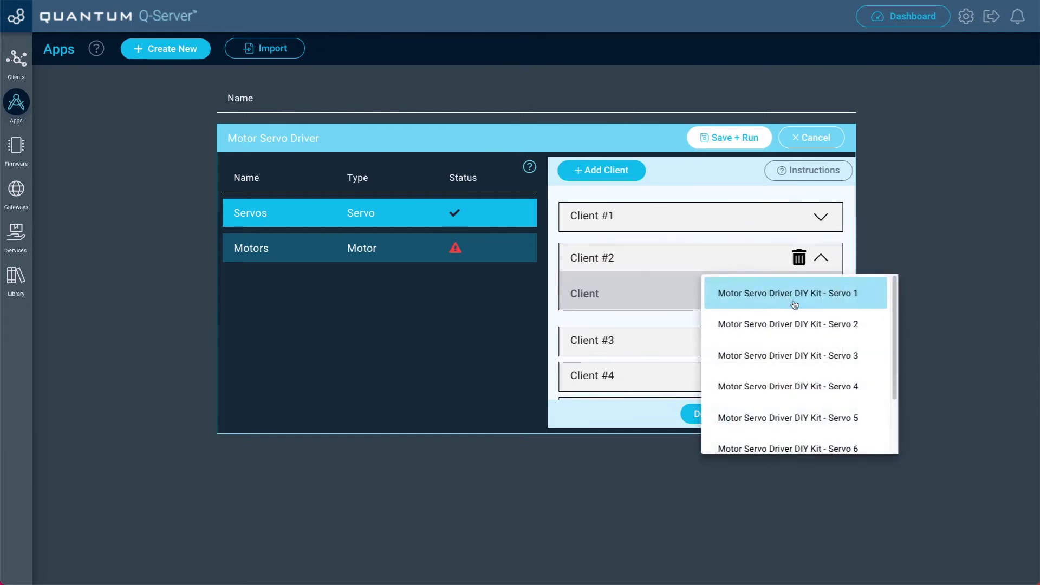
left_click(775, 324)
In the Servos mapping, assign Motor Servo Driver DIY Kit - Servo 3 to Client #3 and Servo 4 to Client #4.
left_click(707, 367)
left_click(736, 322)
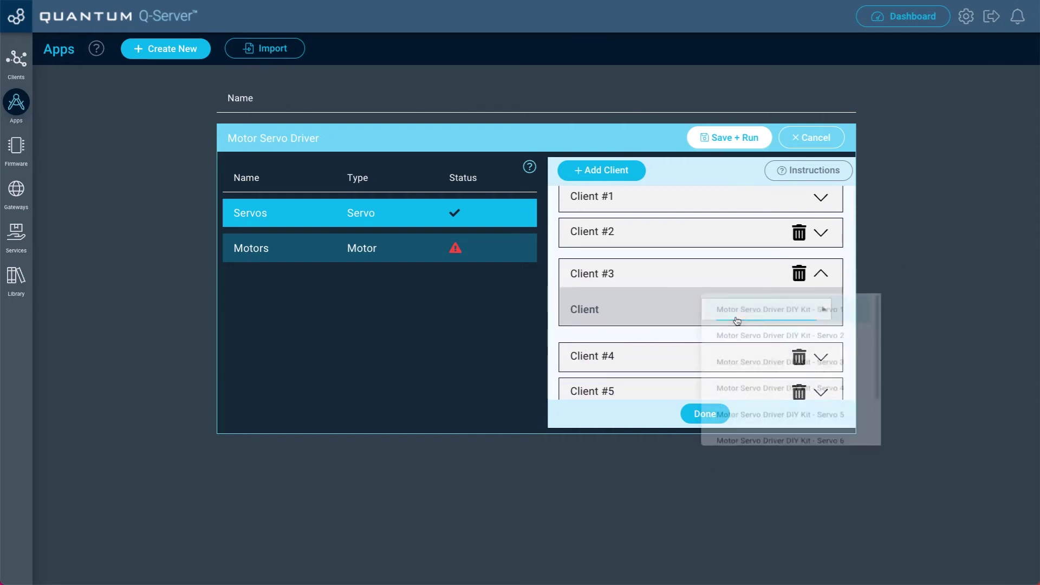
left_click(767, 368)
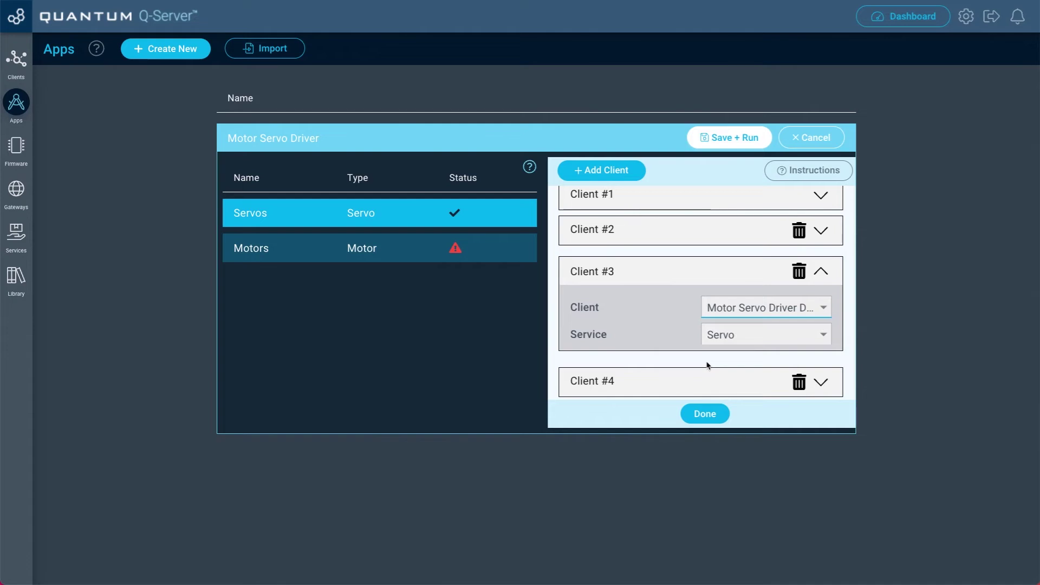
scroll(707, 365, "down", 1)
left_click(708, 365)
left_click(764, 331)
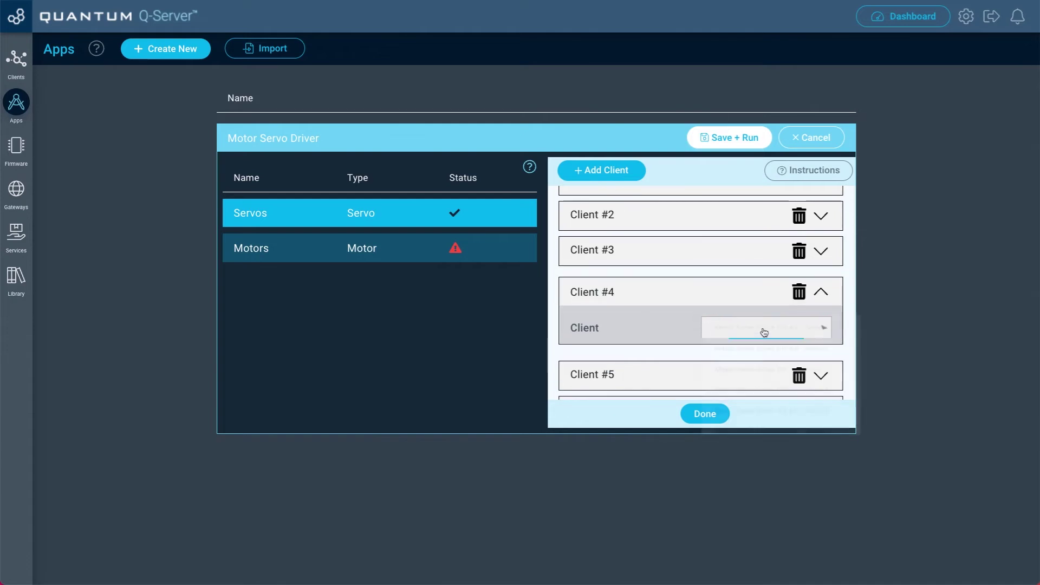
left_click(764, 413)
In the Servos mapping, assign Motor Servo Driver DIY Kit - Servo 5 to Client #5 and Servo 6 to Client #6.
scroll(699, 356, "down", 2)
left_click(703, 359)
left_click(764, 255)
left_click(780, 376)
left_click(738, 295)
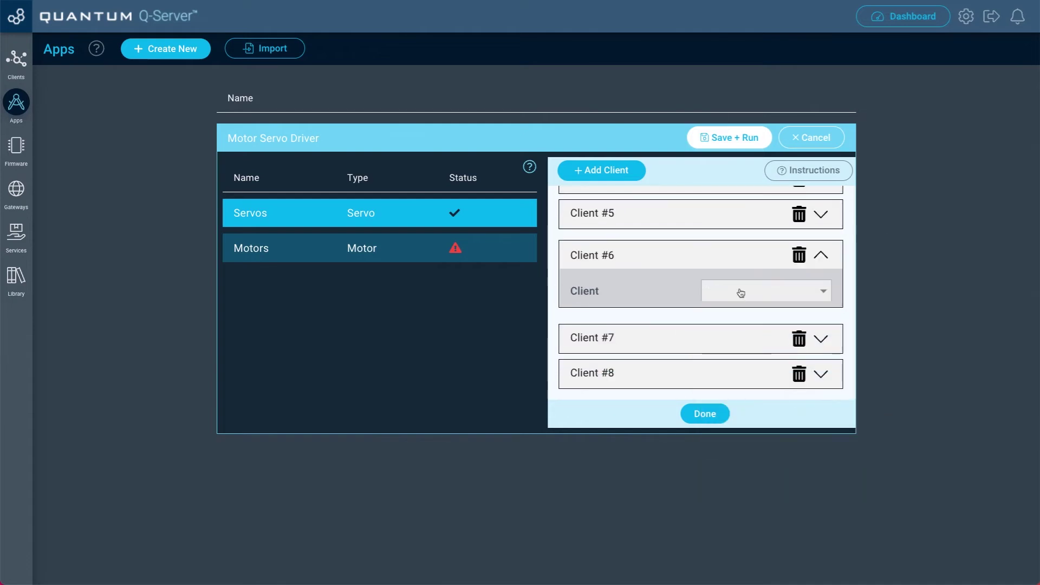
left_click(738, 293)
left_click(780, 444)
Assign the matching Motor Servo Driver DIY Kit servos to Client #7 and Client #8, completing the Servos mapping.
left_click(739, 327)
left_click(780, 477)
left_click(725, 391)
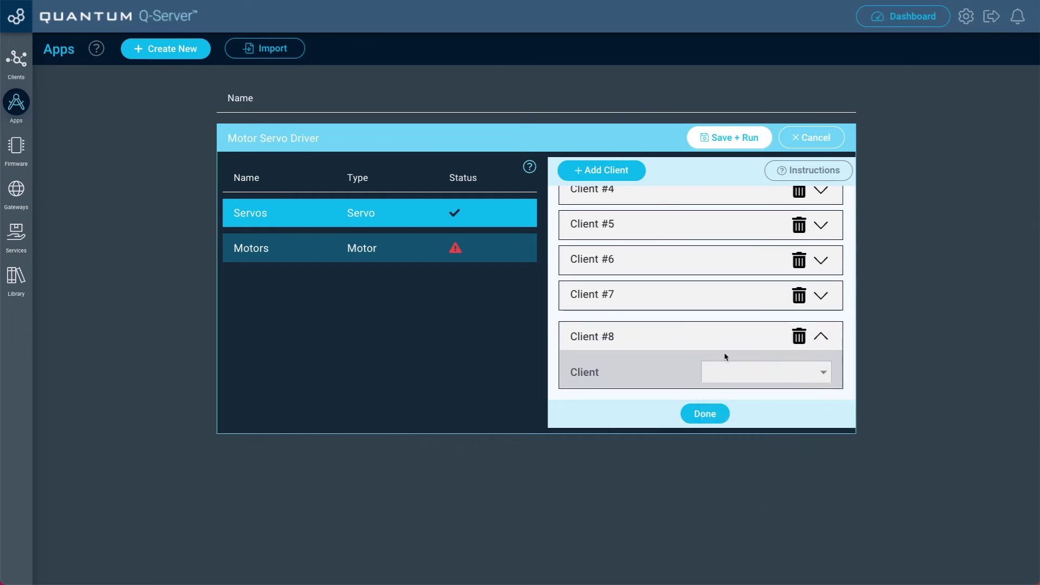
left_click(728, 370)
left_click(794, 512)
left_click(689, 341)
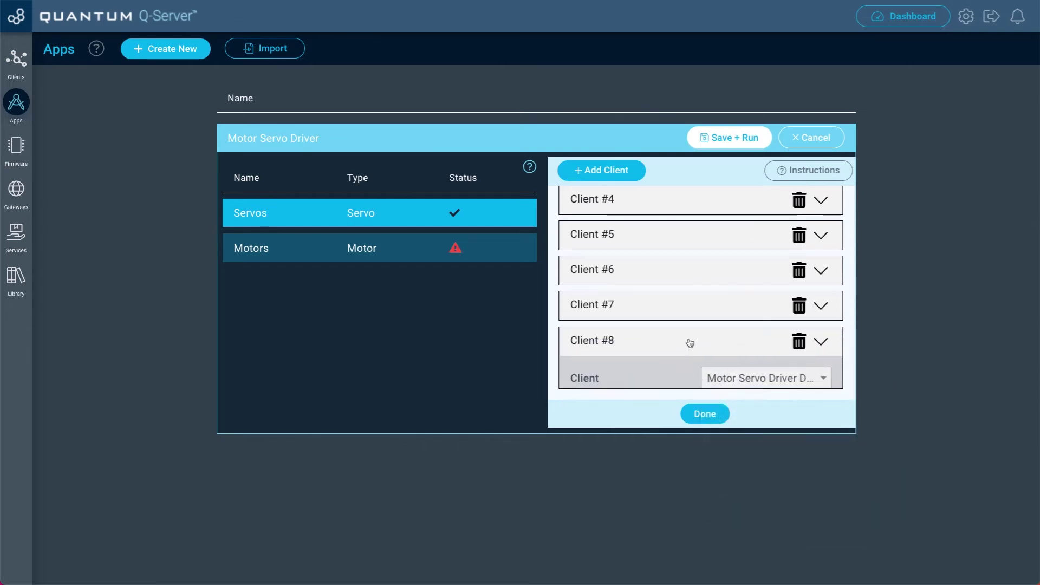
scroll(704, 298, "up", 3)
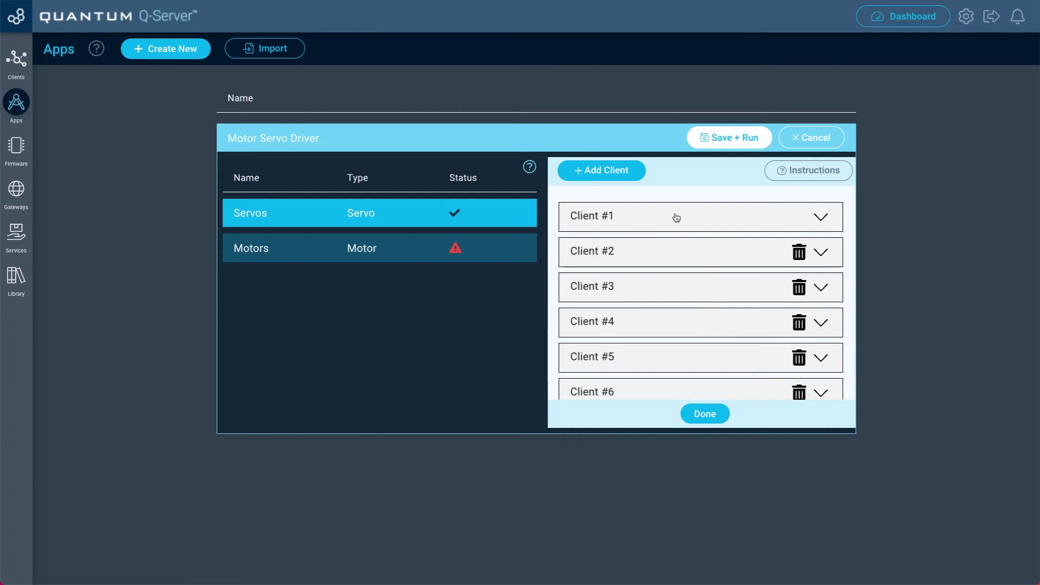
scroll(715, 283, "down", 2)
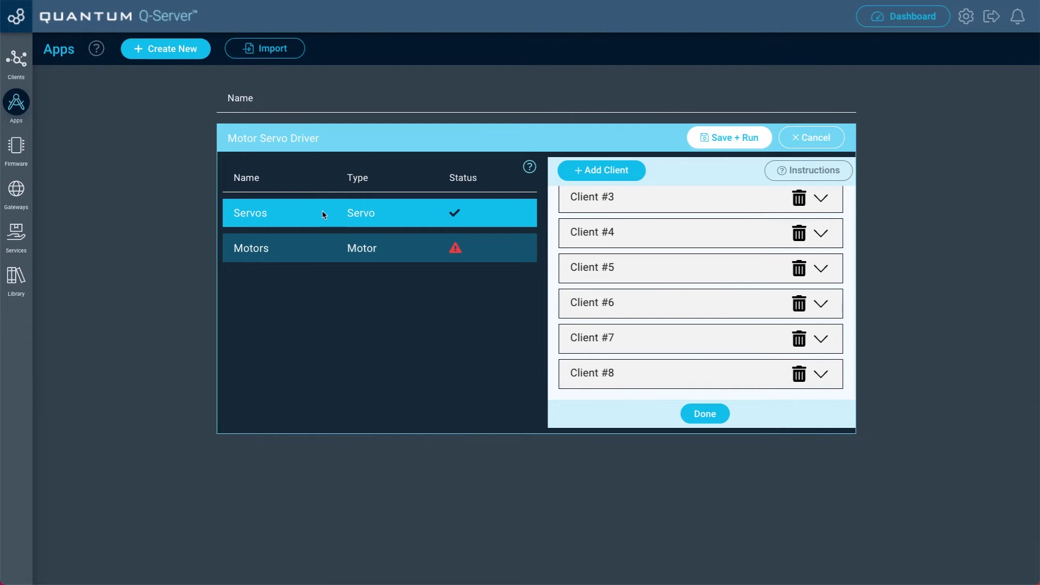
Add three more clients to the Motors hardware mapping, up to Client #4.
left_click(410, 255)
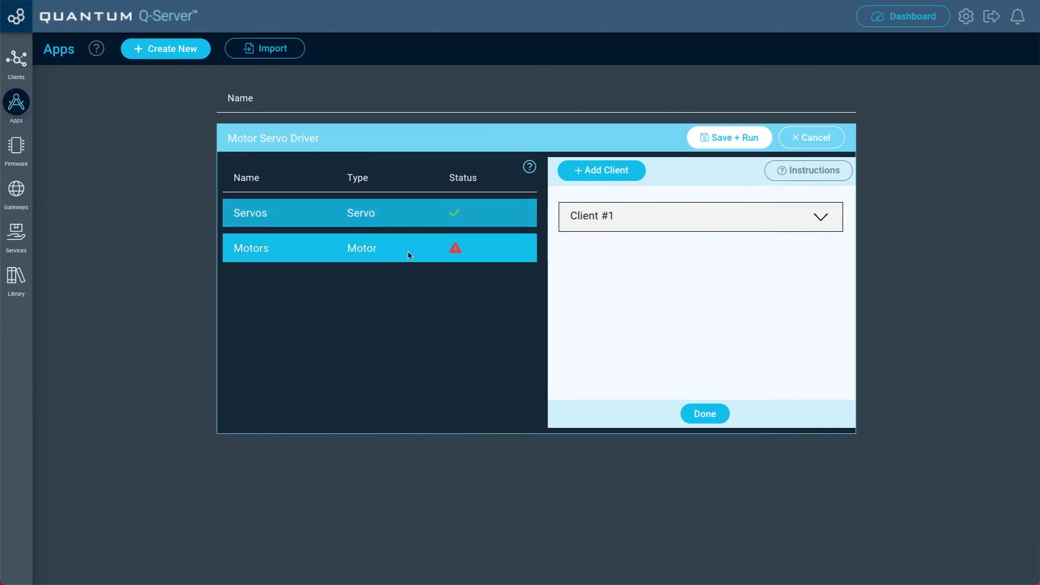
left_click(610, 181)
left_click(613, 181)
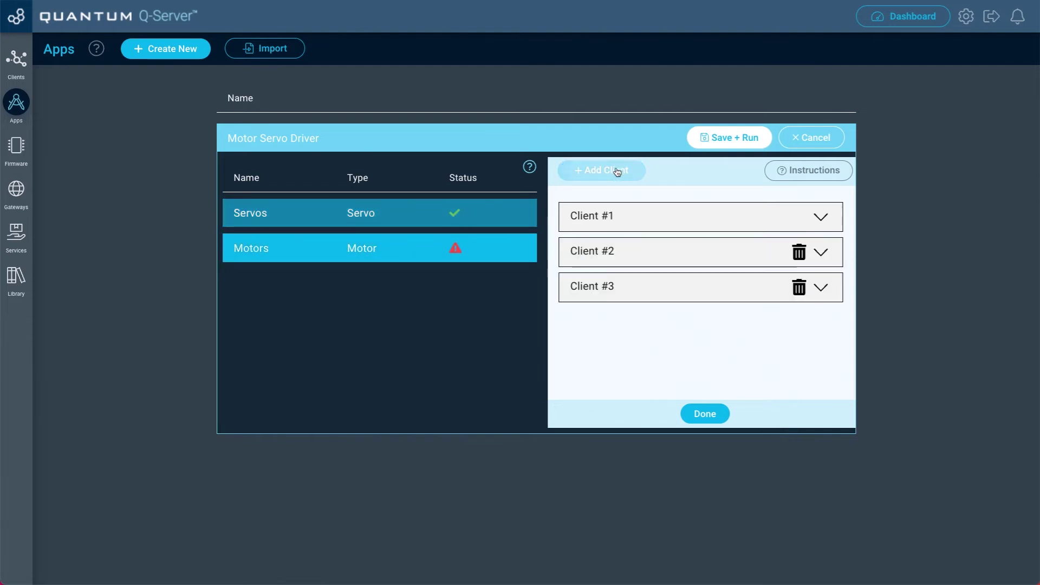
left_click(617, 181)
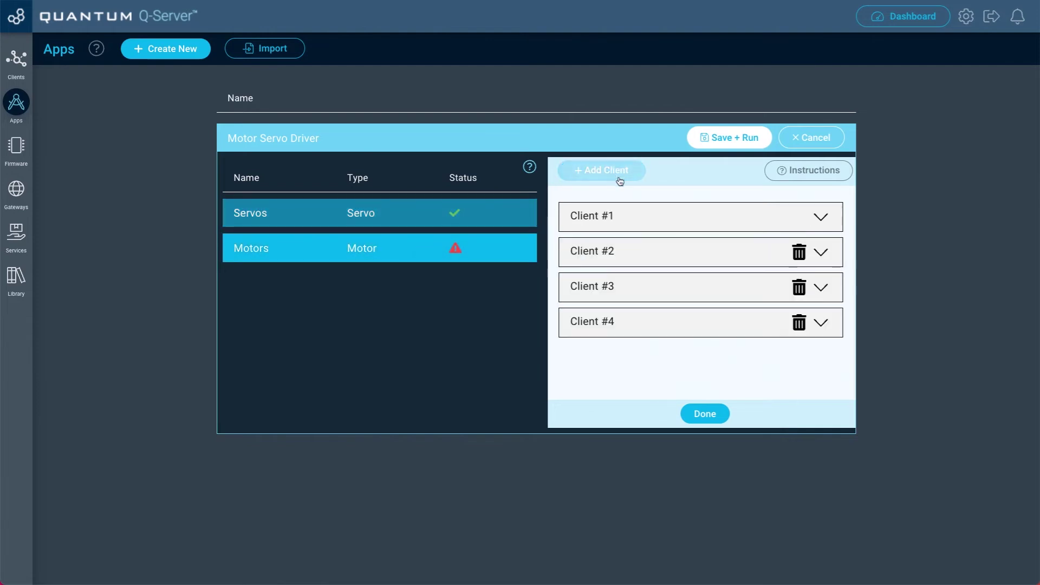
In the Motors mapping, assign Motor Servo Driver DIY Kit - Motor 1 to Client #1 and Motor 2 to Client #2.
left_click(650, 215)
left_click(773, 256)
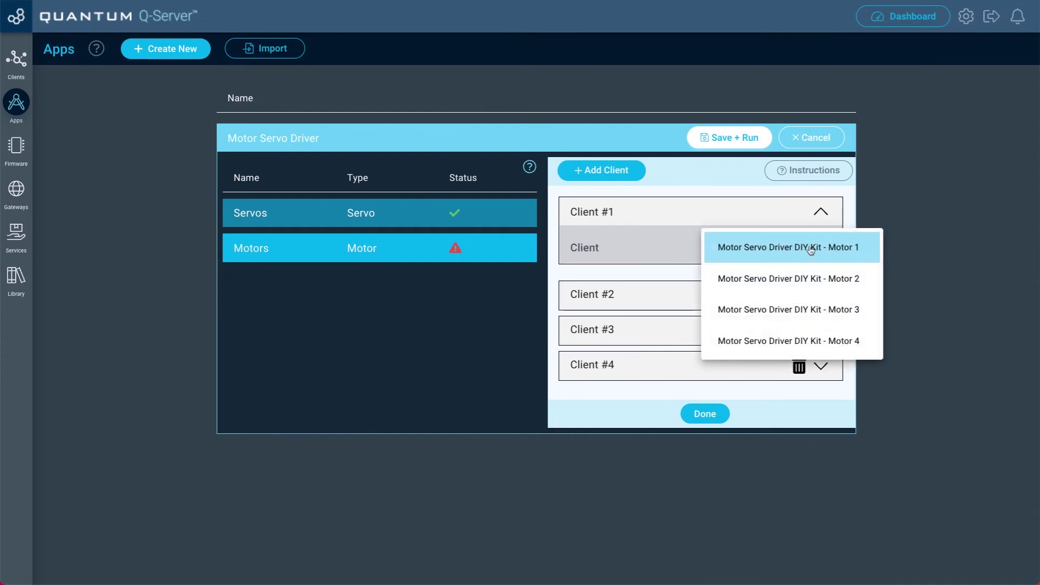
left_click(843, 254)
left_click(688, 320)
left_click(765, 298)
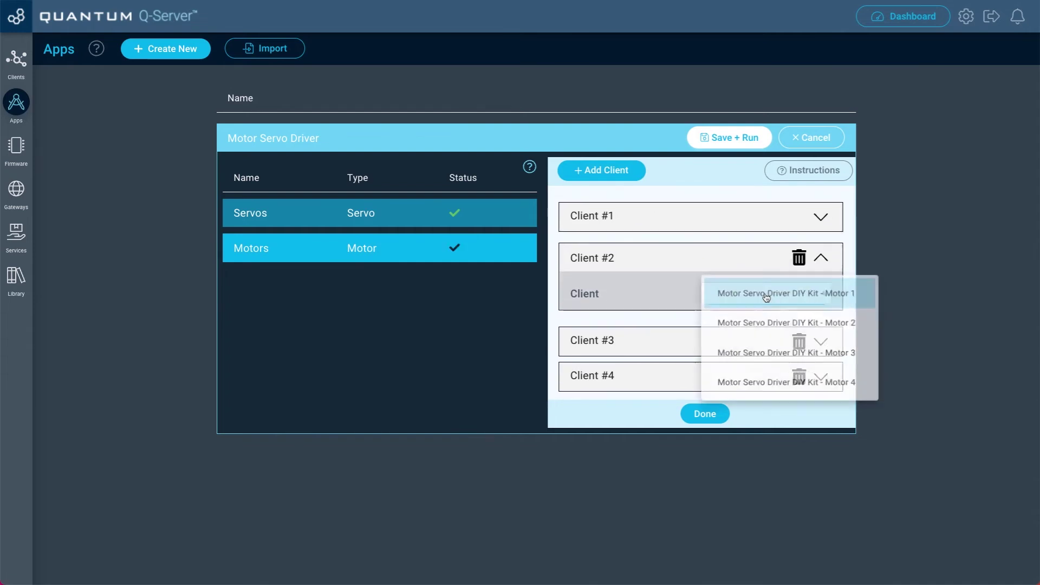
left_click(758, 323)
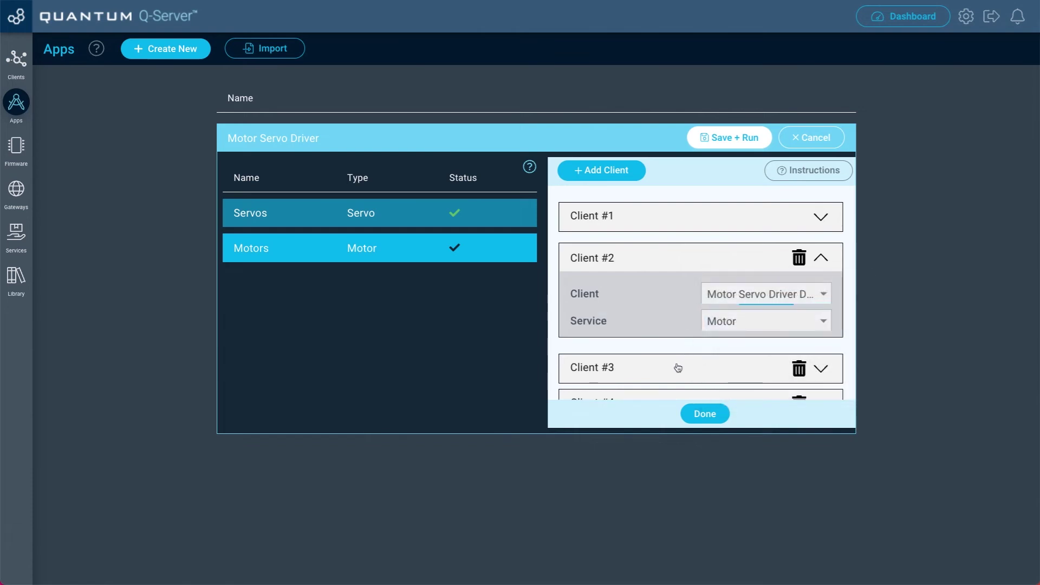
In the Motors mapping, assign Motor Servo Driver DIY Kit - Motor 3 to Client #3 and Motor 4 to Client #4.
left_click(678, 367)
left_click(745, 329)
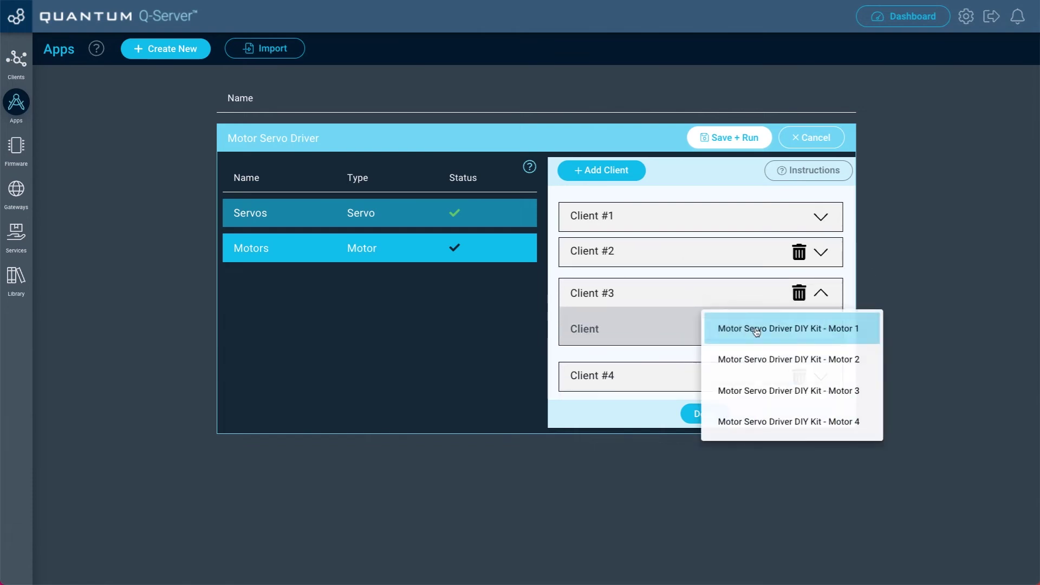
left_click(817, 391)
scroll(674, 341, "down", 1)
left_click(678, 364)
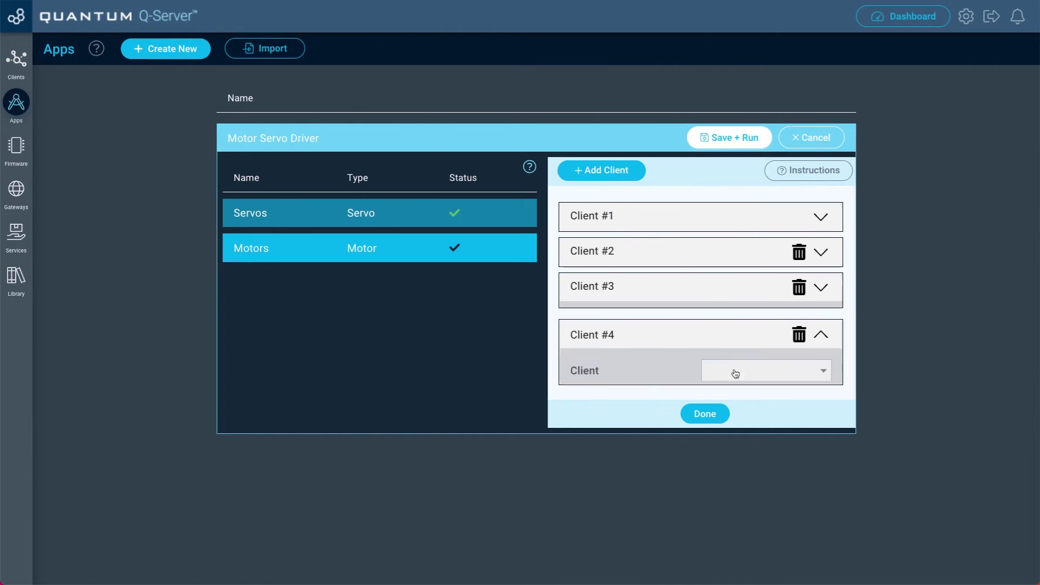
left_click(759, 369)
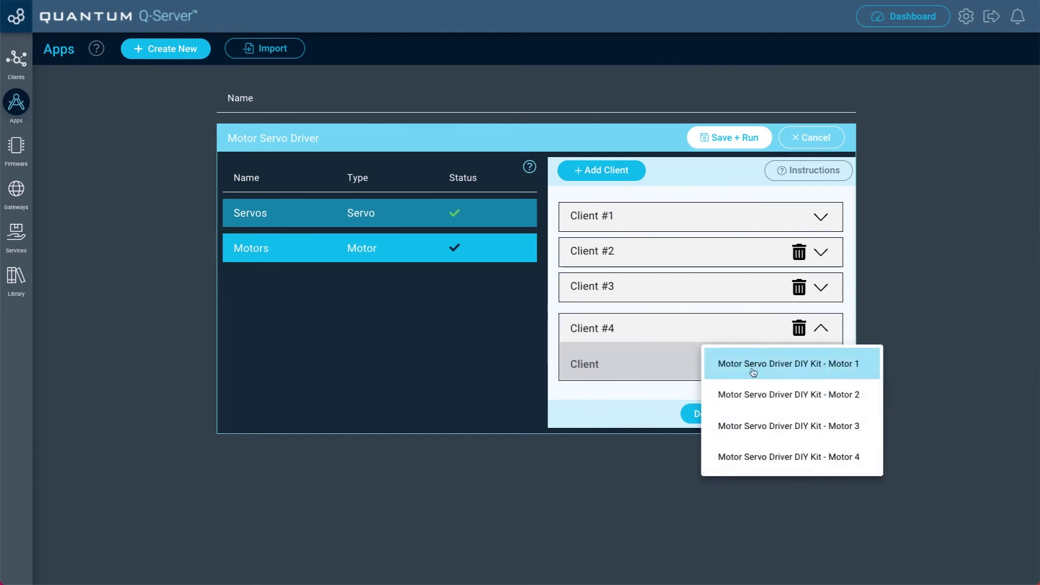
left_click(822, 464)
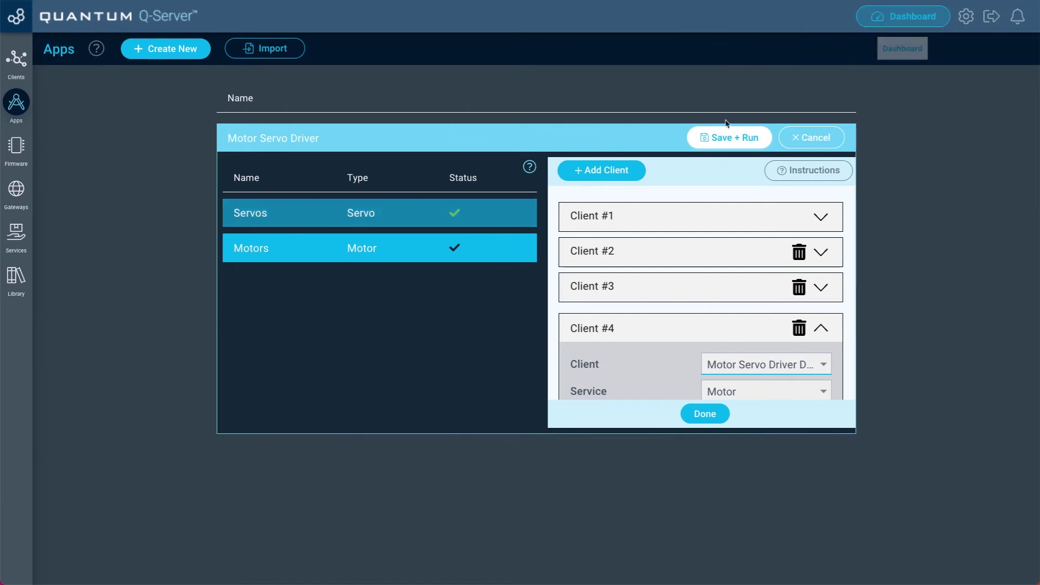
Save the mappings, run the app and open Motor Servo Driver on the Quantum Dashboard.
left_click(733, 138)
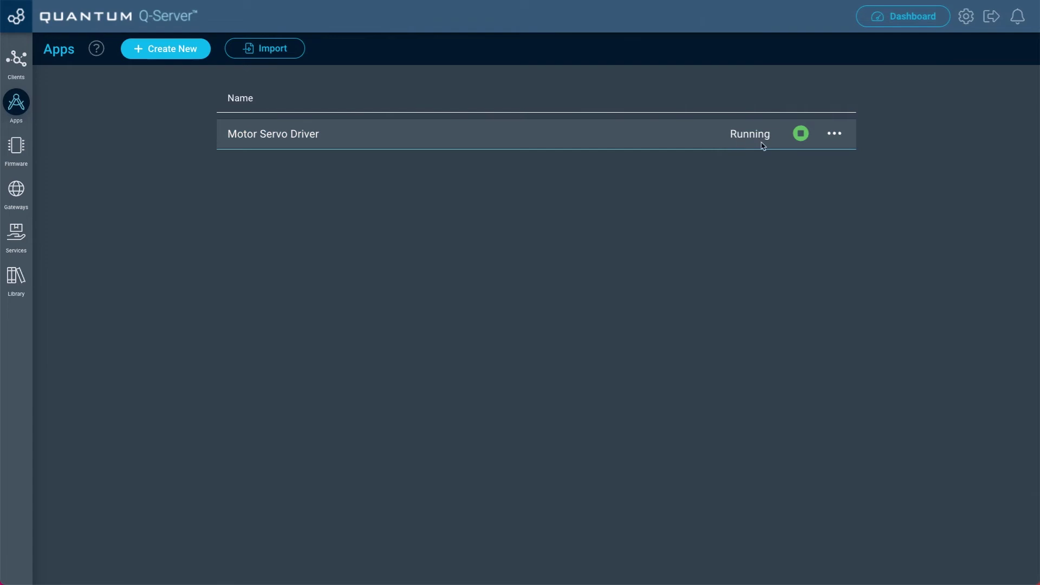
left_click(905, 18)
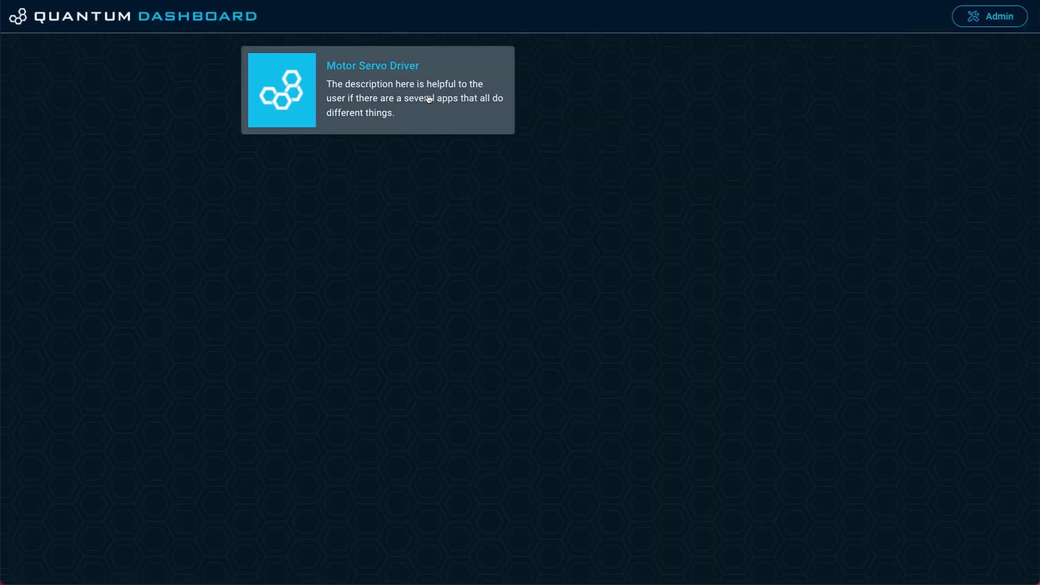
left_click(429, 99)
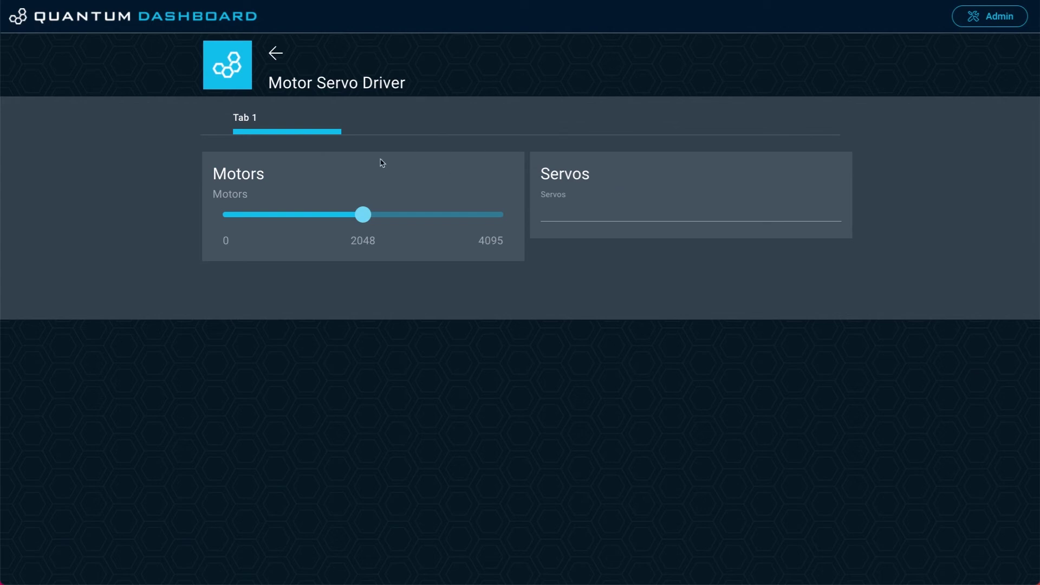
Test the motors by lowering the Motors slider to about 1207 and returning it to about 2057.
mouse_move(367, 221)
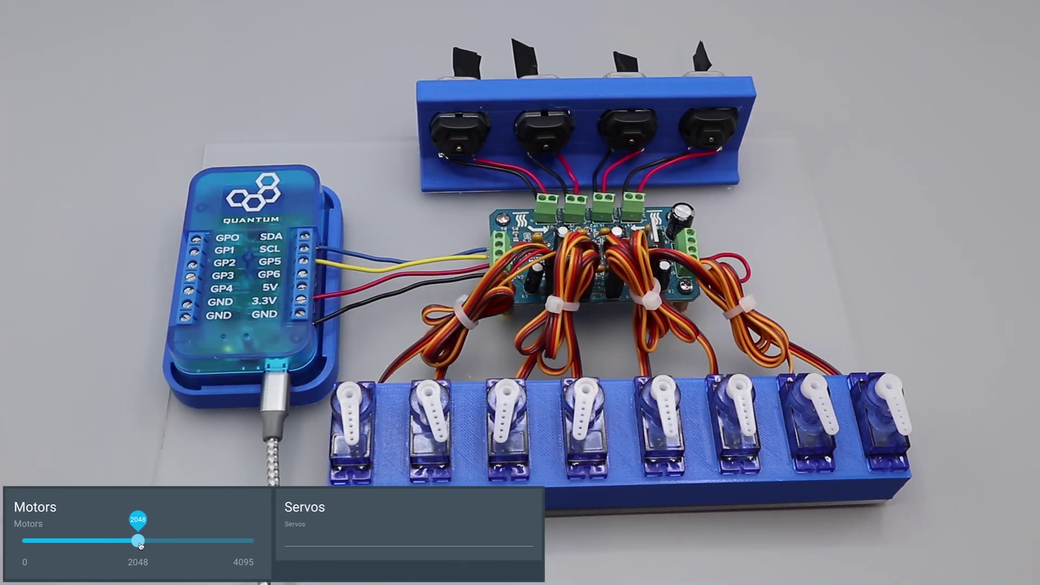
left_click_drag(139, 544, 88, 546)
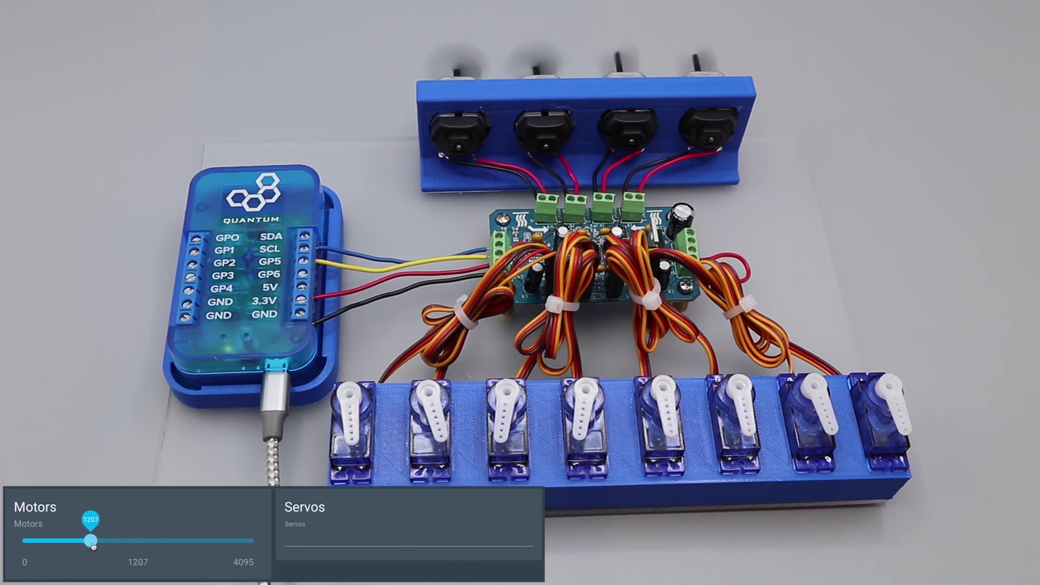
left_click(139, 547)
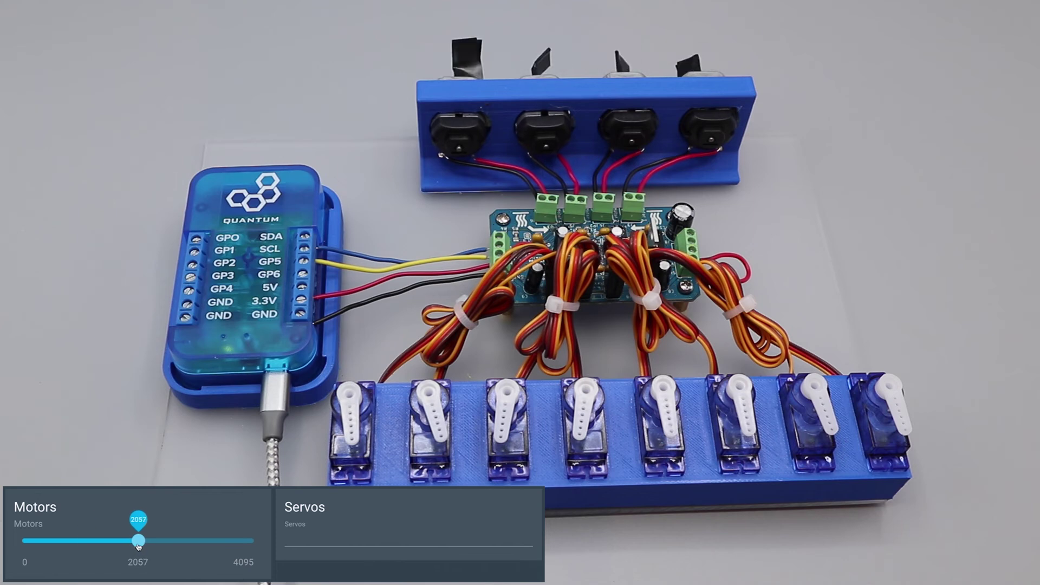